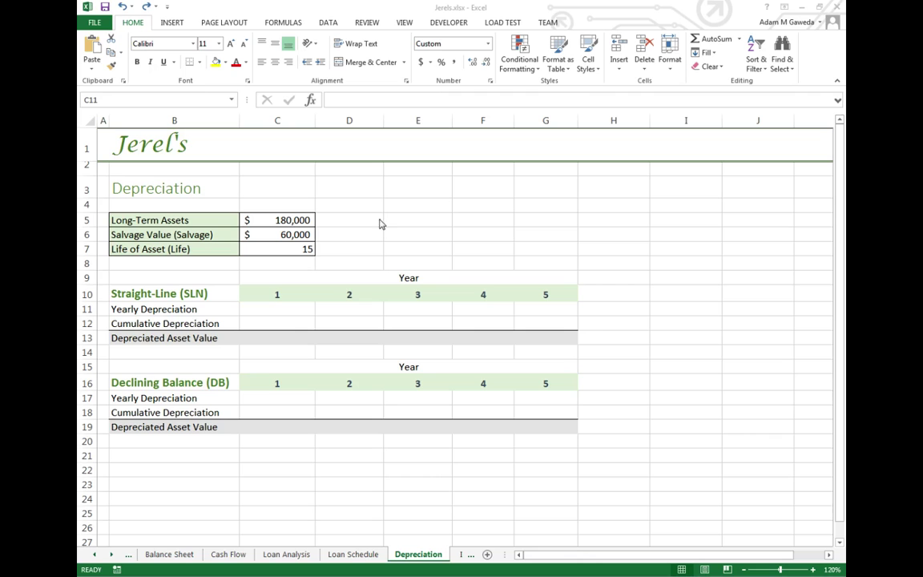
- Enter =SLN(C5,C6,C7) in C11 so year 1 straight-line depreciation shows 8,000
left_click(287, 250)
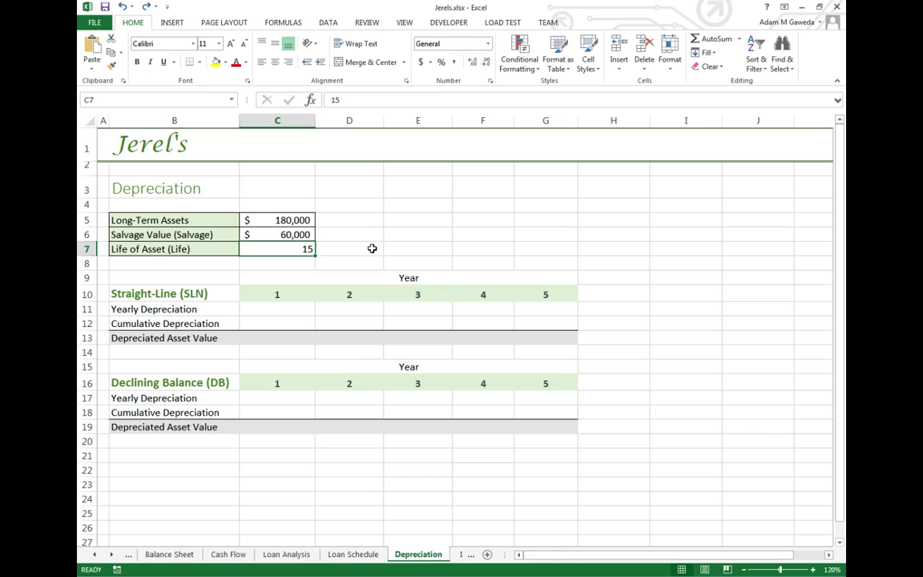
left_click(140, 293)
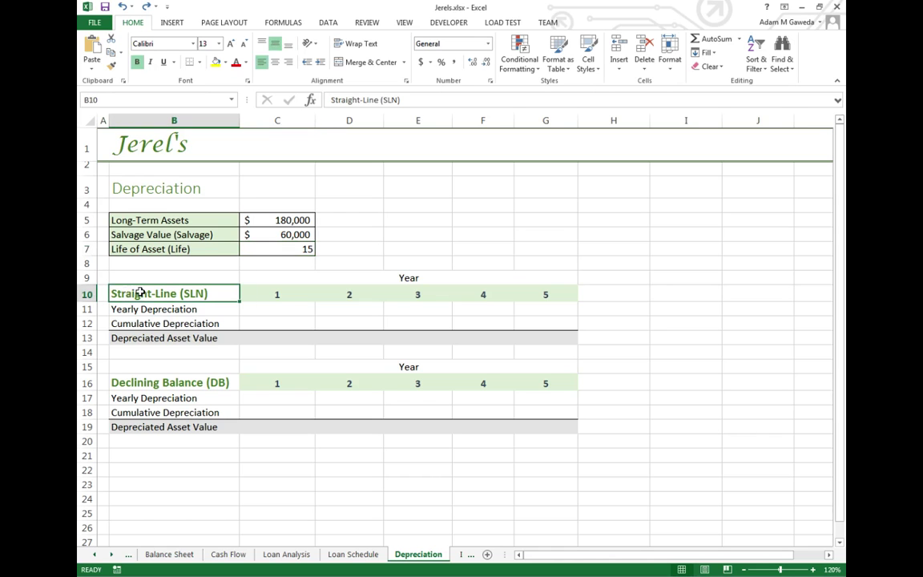
left_click(258, 311)
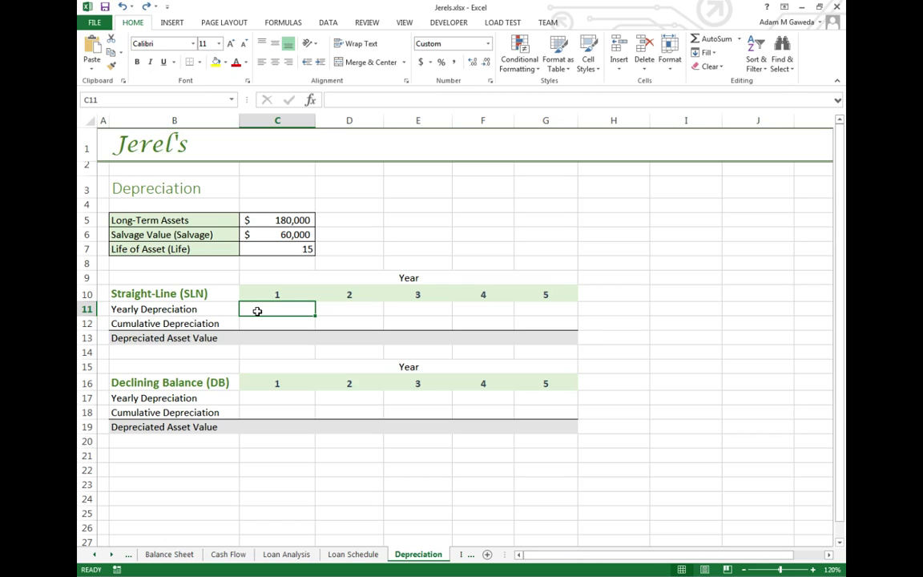
type("=")
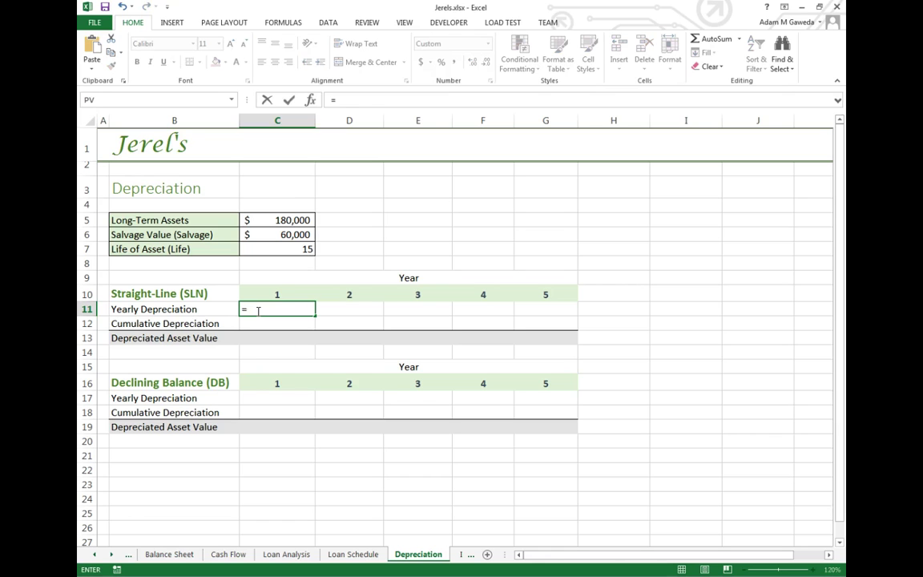
type("SLN")
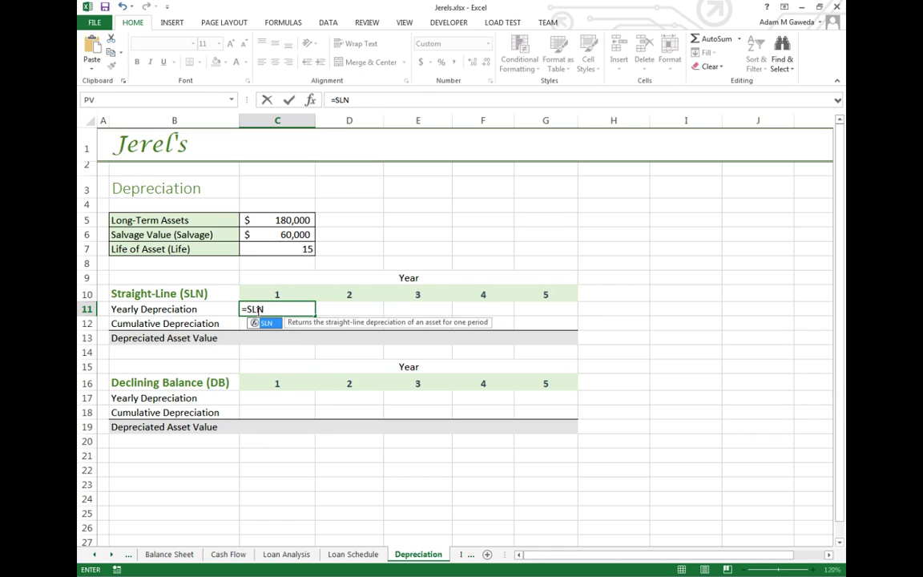
type("(")
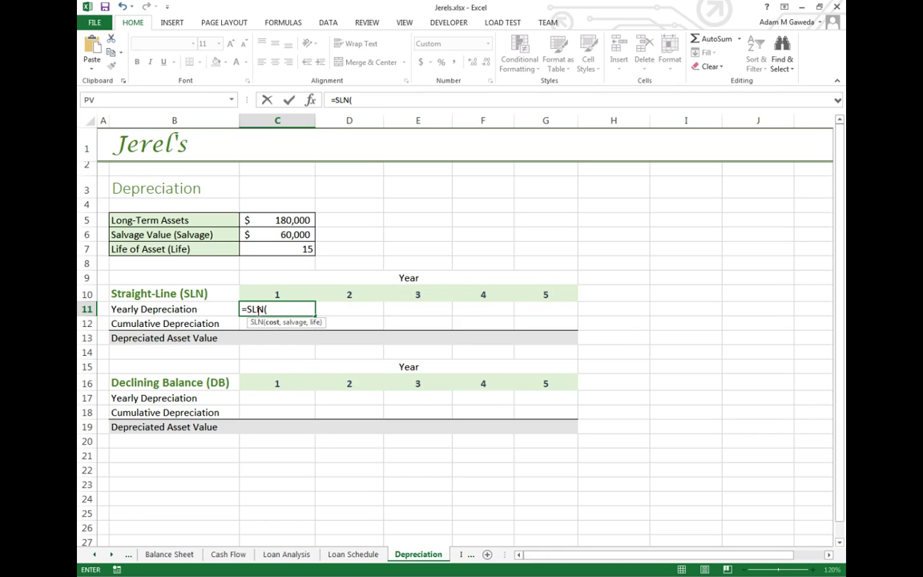
left_click(268, 222)
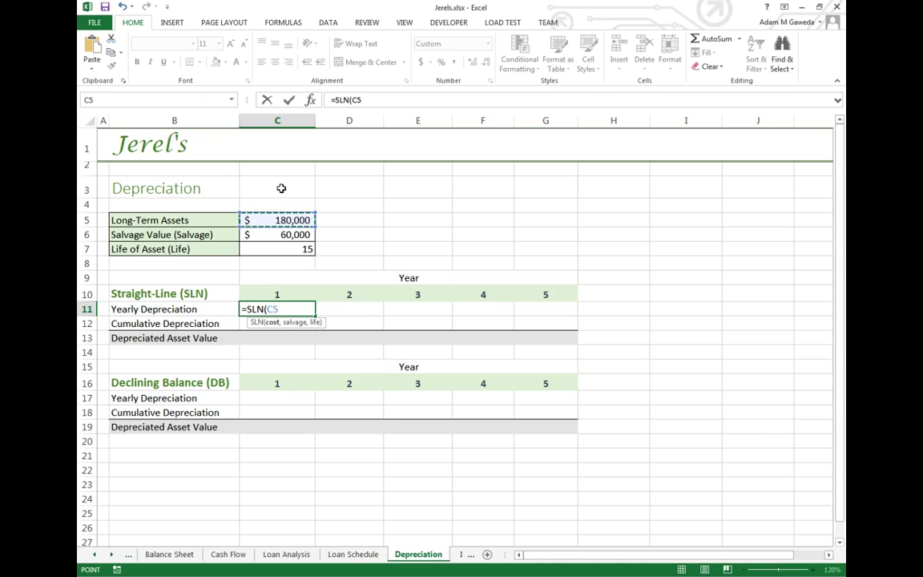
type(",")
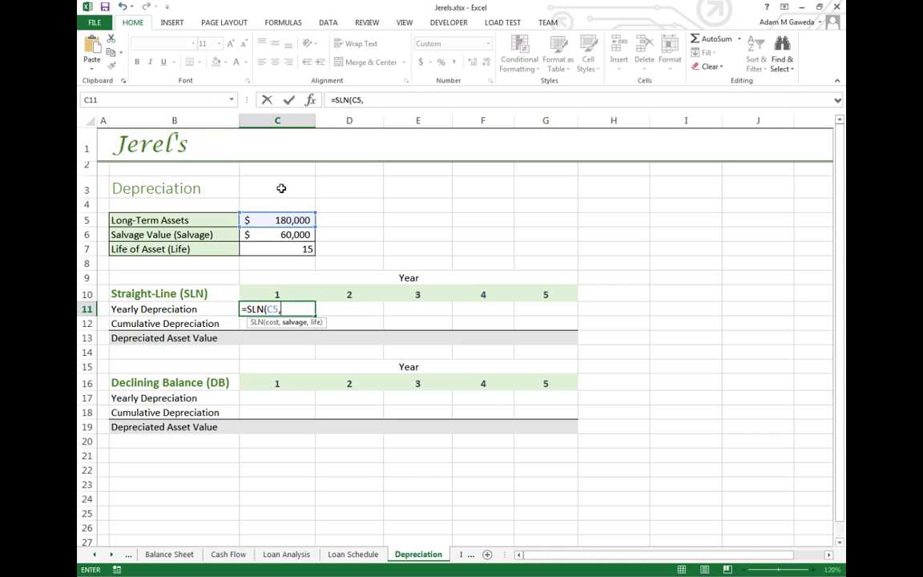
left_click(271, 237)
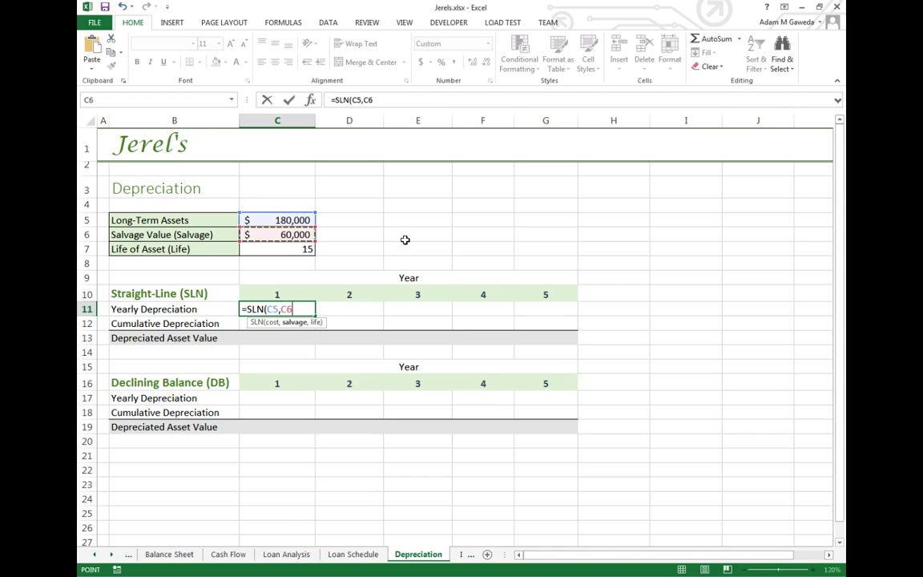
type(",")
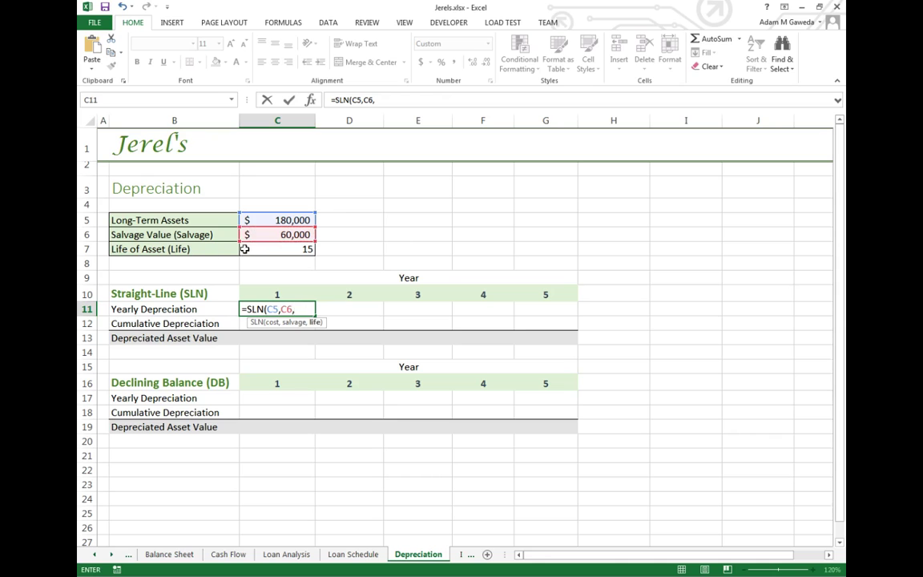
left_click(251, 249)
type(")")
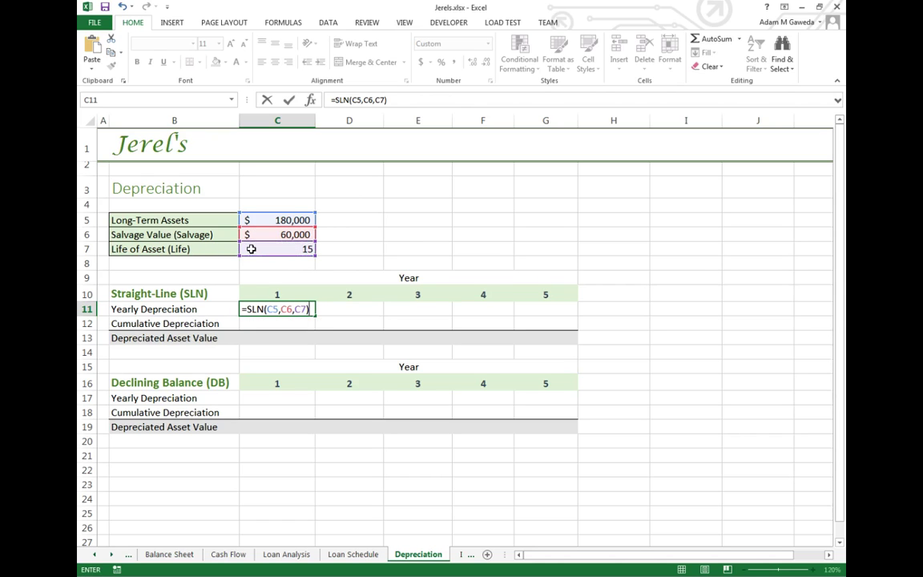
key("Return")
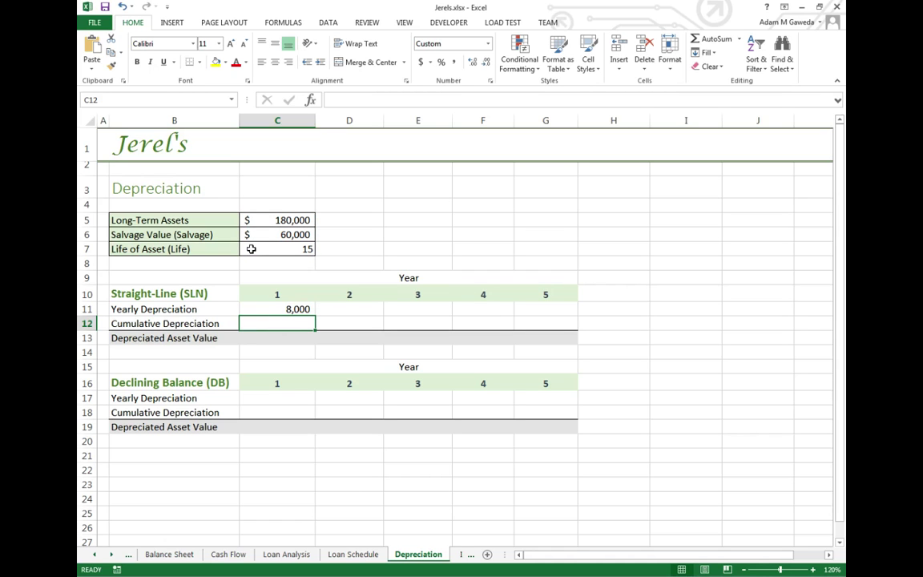
- Set year 1 cumulative depreciation in C12 to =C11, showing 8,000
type("=")
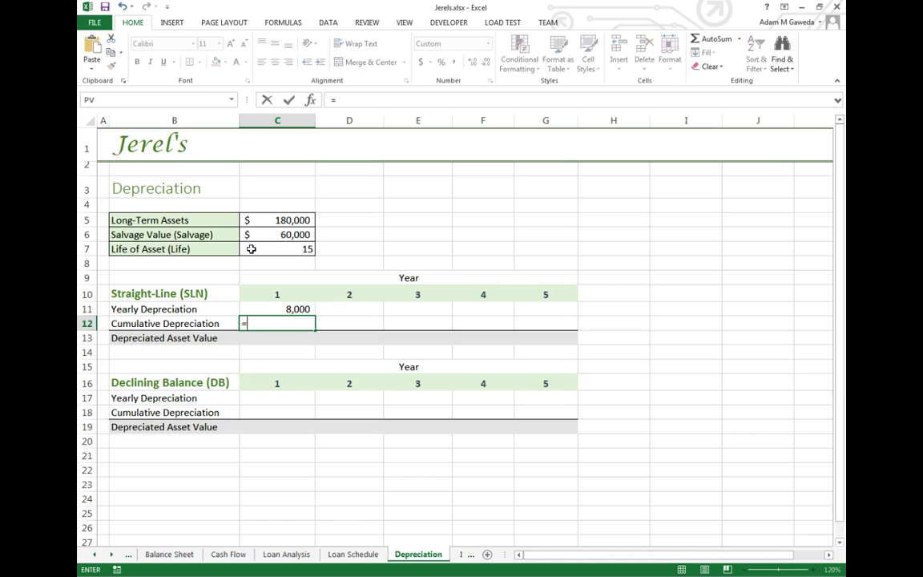
key("Up")
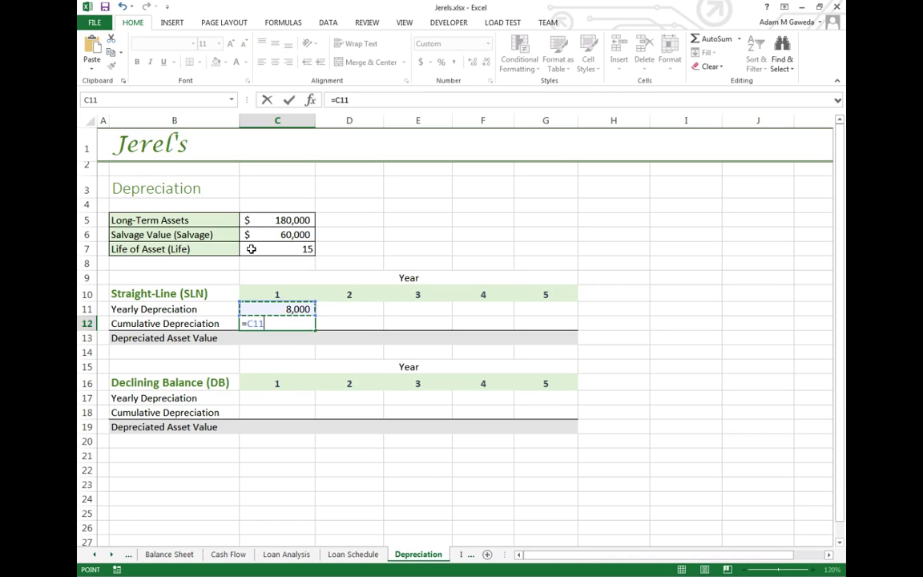
key("Return")
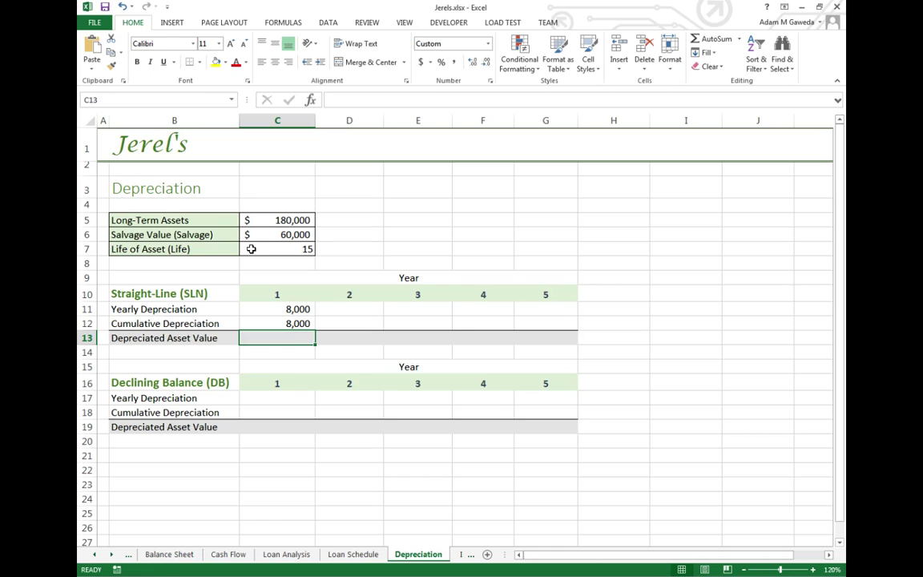
- Enter =$C$5-C12 in C13 for a year 1 depreciated asset value of $172,000
type("=")
key("Up")
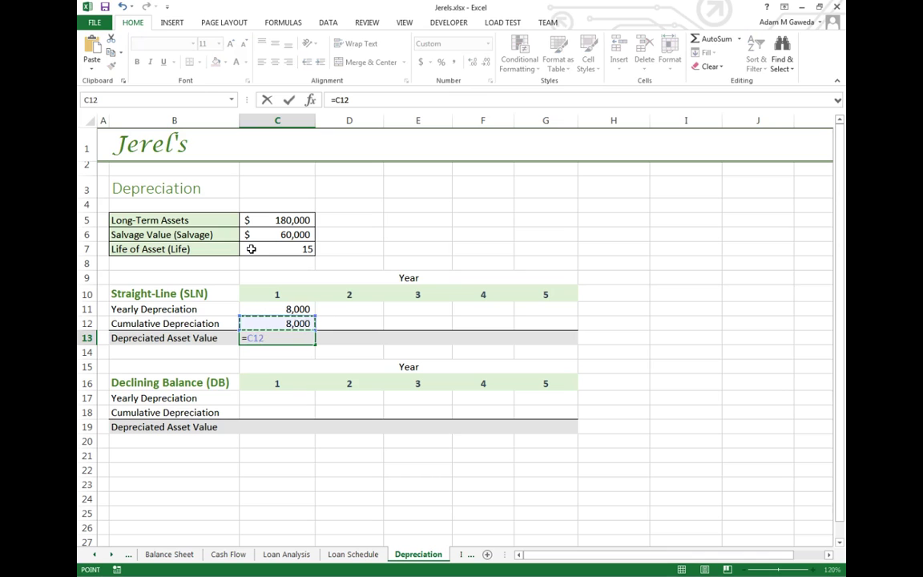
left_click(267, 219)
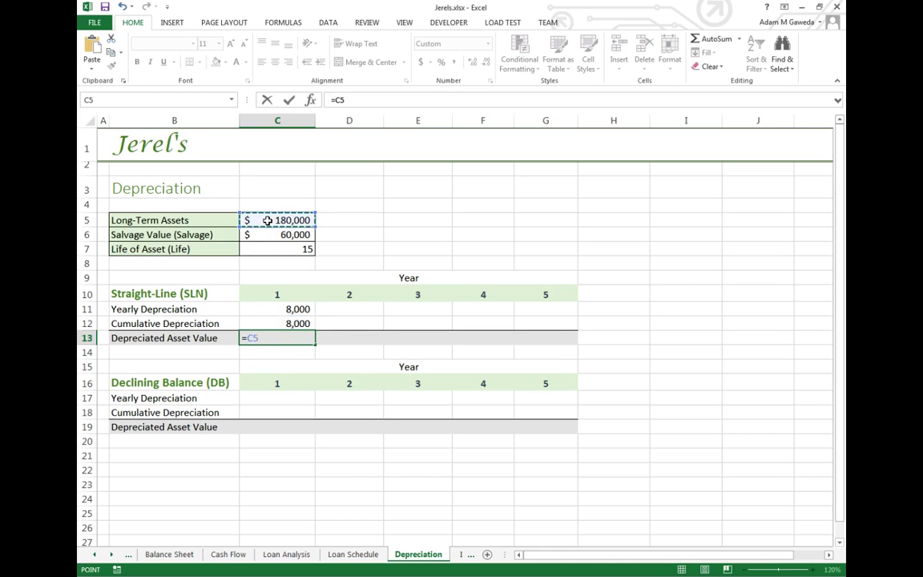
type("-")
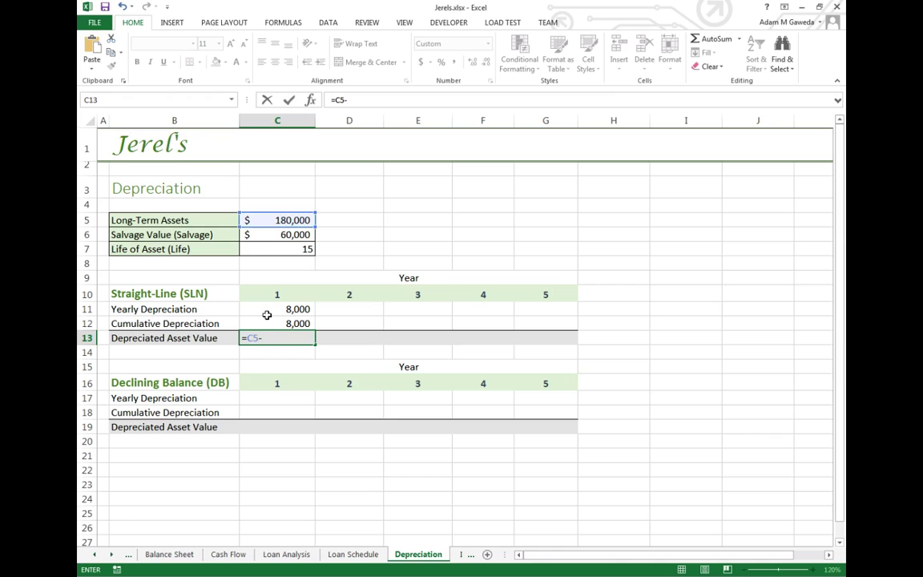
left_click(267, 324)
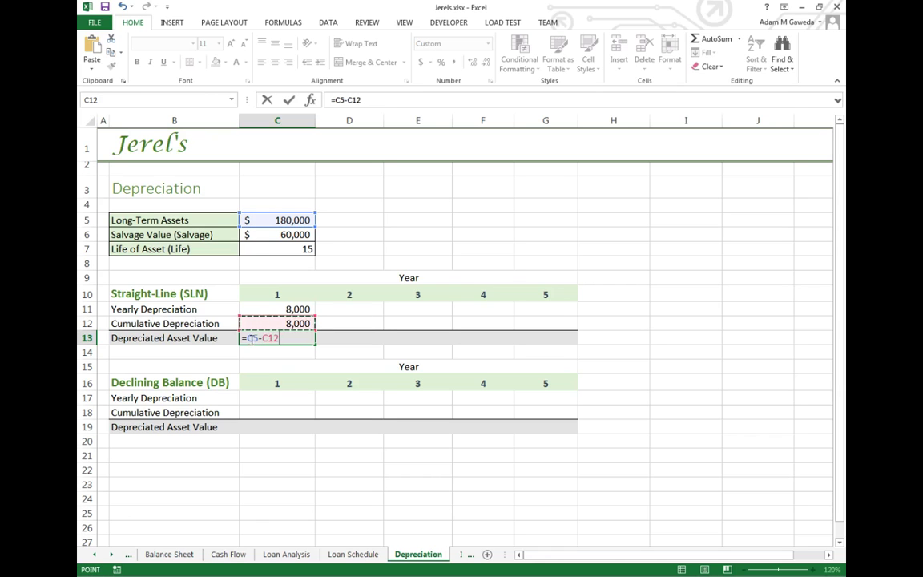
left_click(251, 337)
key("F4")
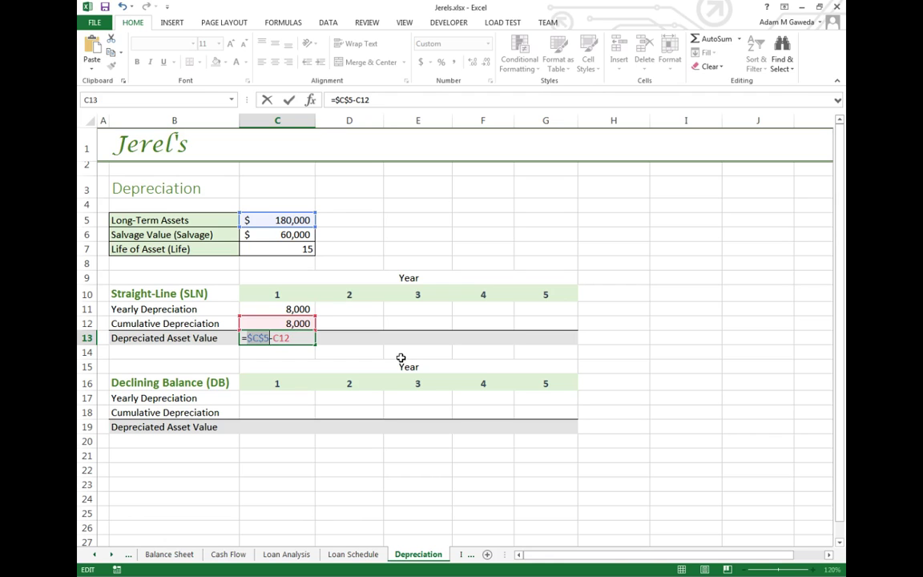
key("Return")
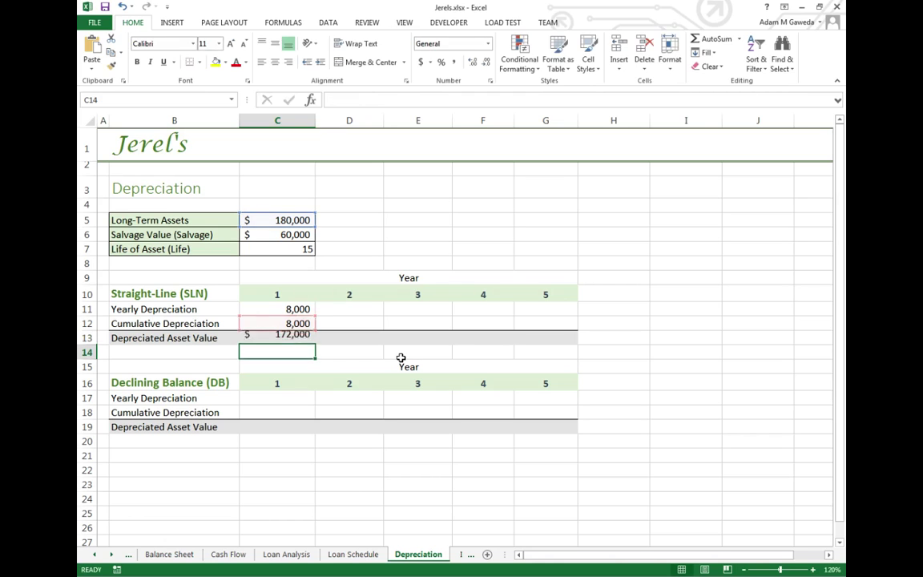
- Change the C11 formula to =SLN($C$5,$C$6,$C$7) with absolute references
left_click(331, 310)
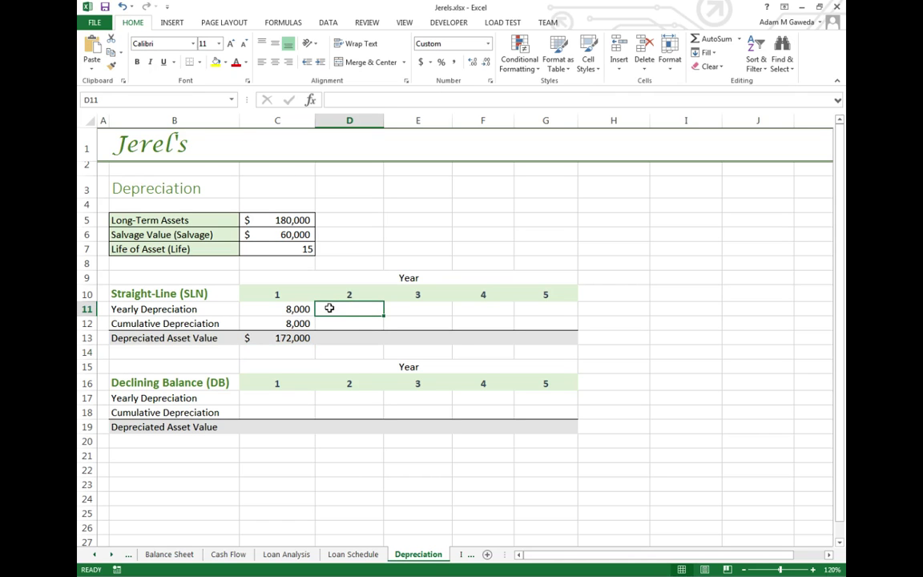
left_click(299, 309)
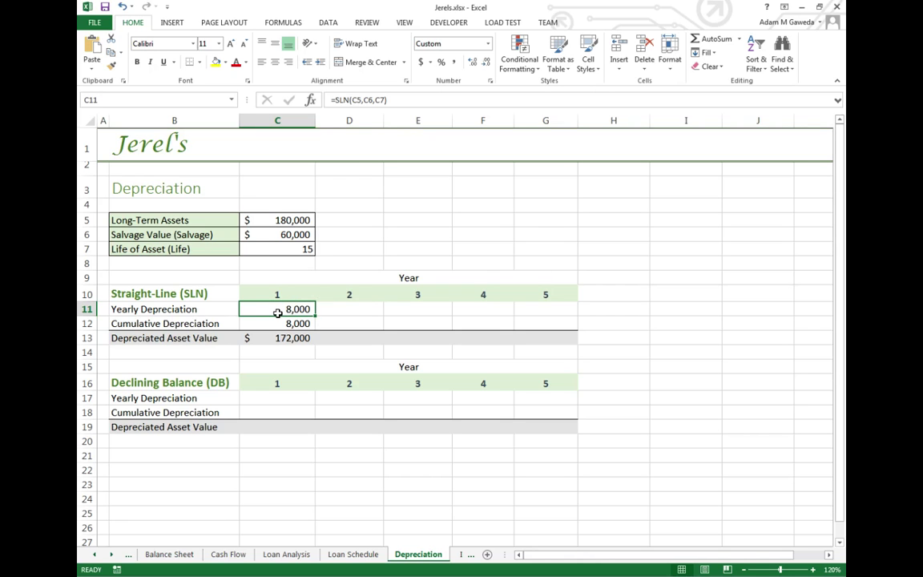
left_click(358, 102)
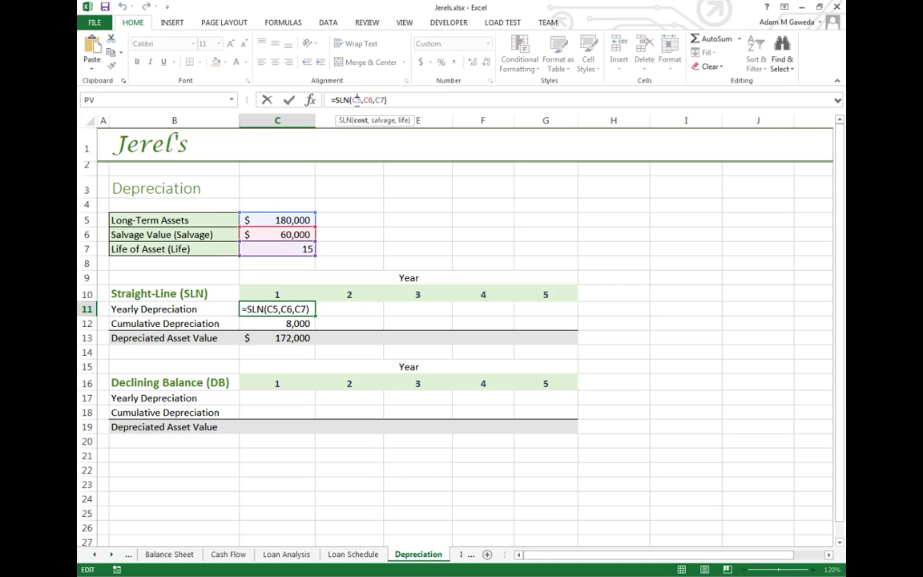
key("F4")
left_click_drag(371, 100, 403, 100)
key("F4")
key("F4")
key("Return")
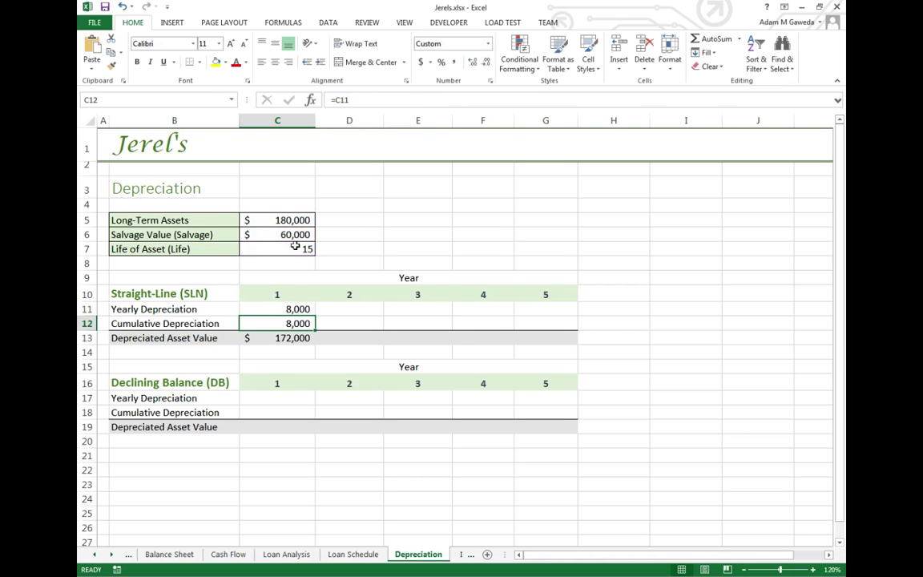
- Fill the SLN formula from C11 to G11, giving 8,000 for every year
left_click(290, 309)
left_click_drag(316, 316, 556, 320)
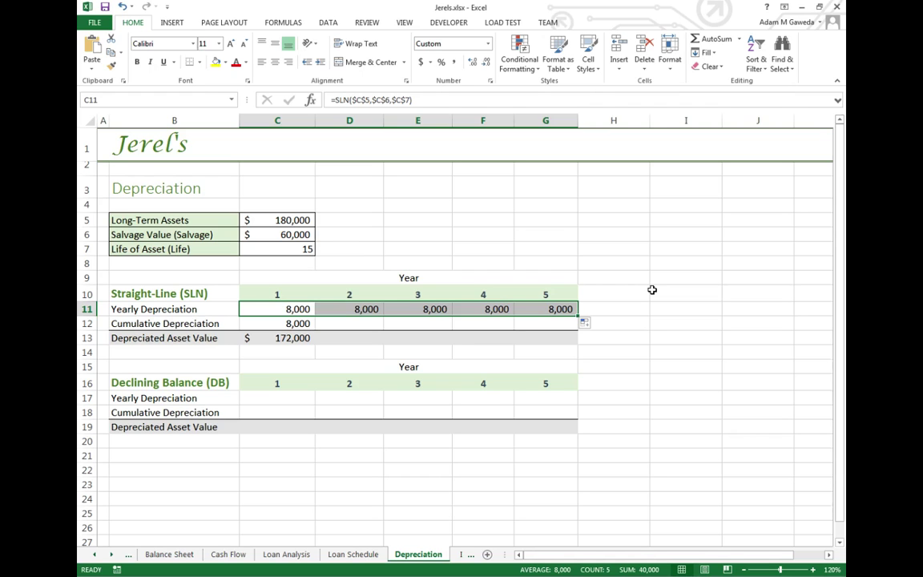
left_click(296, 337)
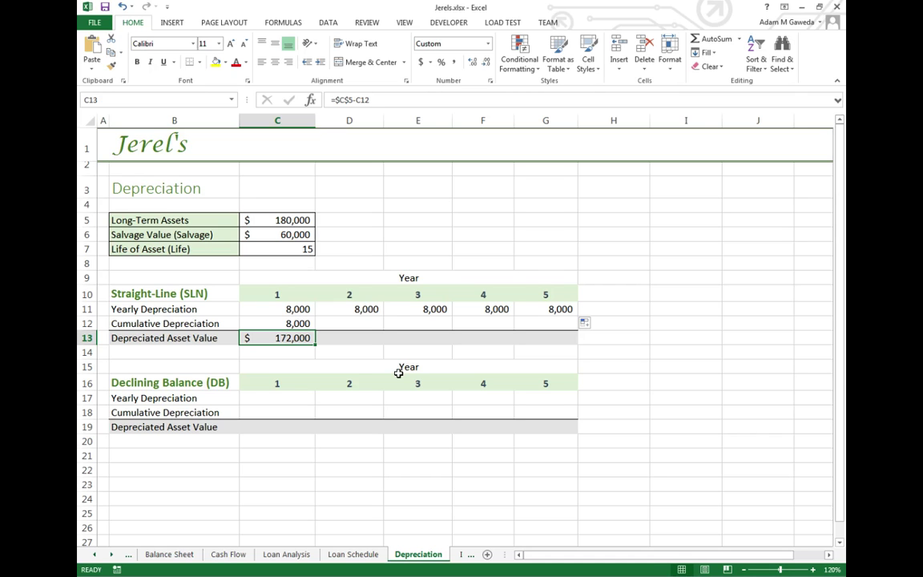
- Enter =C12+D11 in D12 and fill to G12, giving cumulative totals 16,000 through 40,000
key("Up")
key("Right")
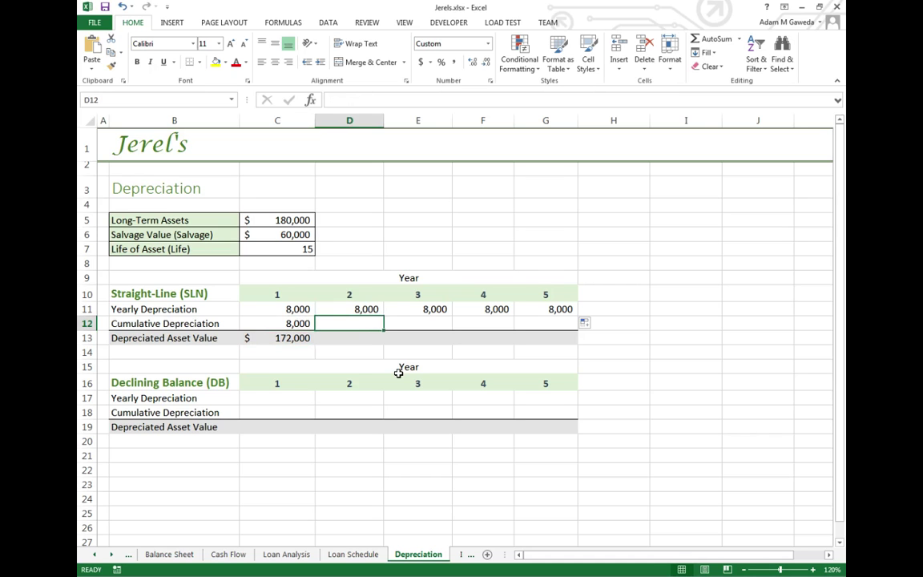
type("=")
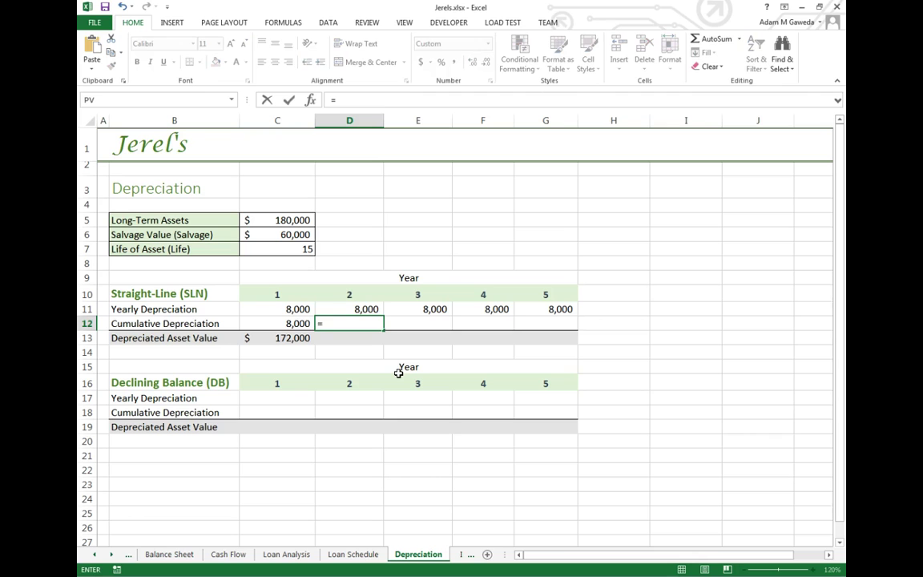
key("Left")
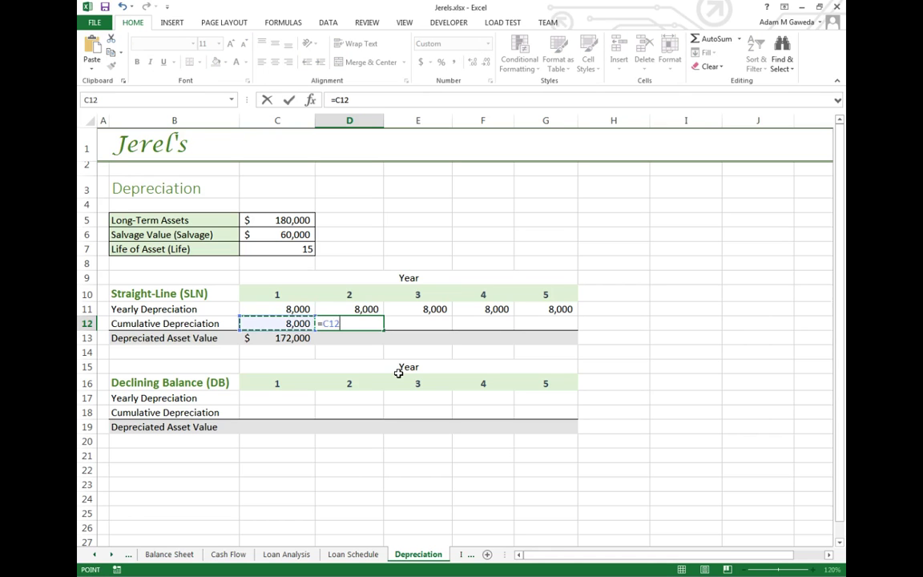
type("+")
key("Up")
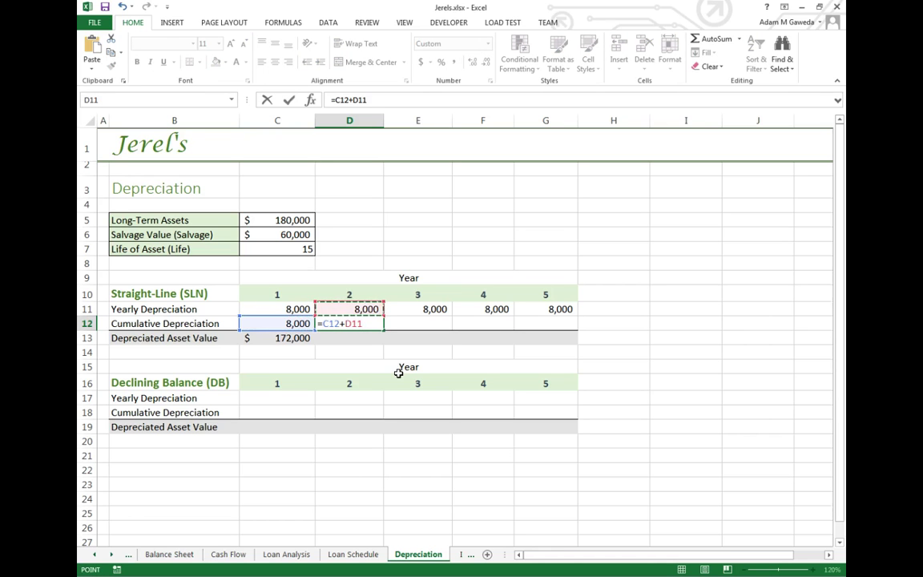
key("Return")
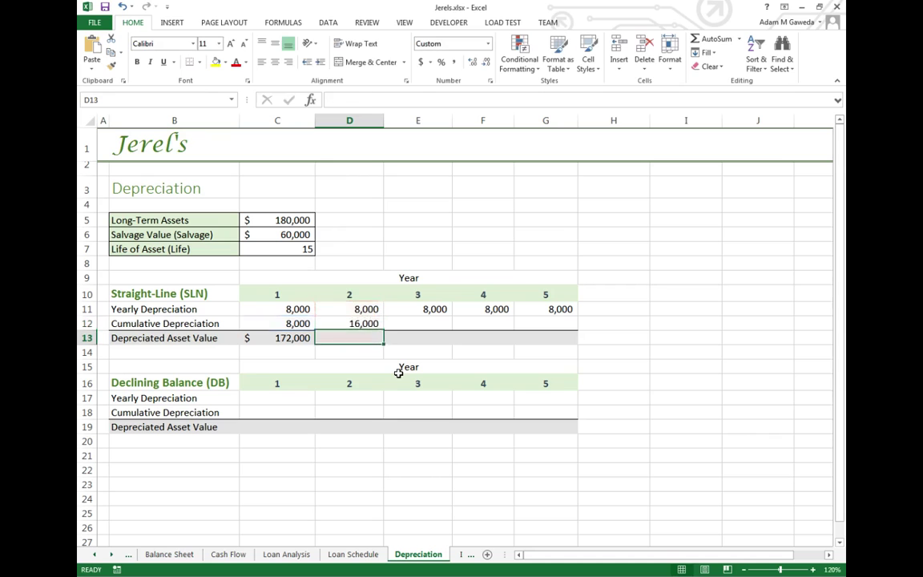
left_click(352, 323)
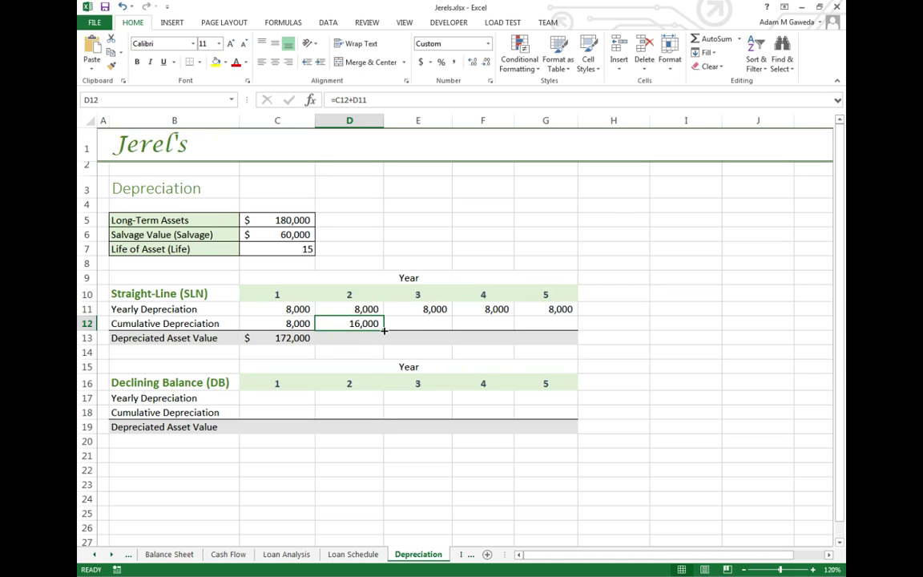
left_click_drag(384, 330, 579, 331)
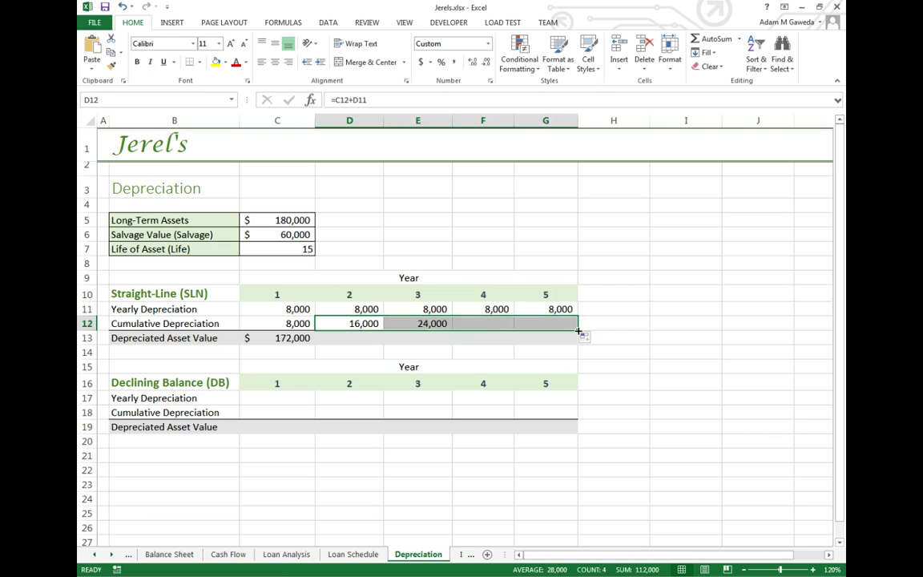
left_click(546, 323)
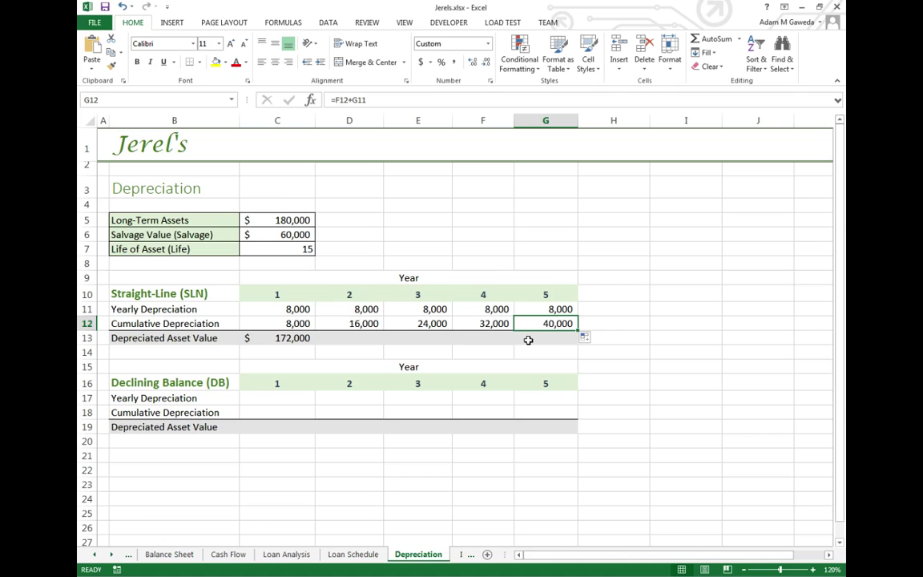
- Fill the C13 asset value formula across to G13, running $172,000 down to $140,000
left_click(336, 336)
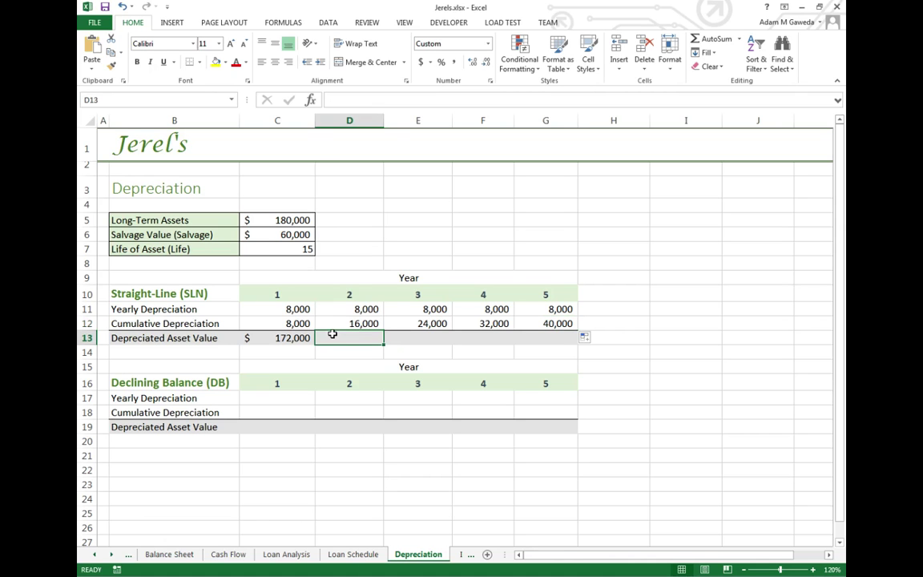
left_click(282, 338)
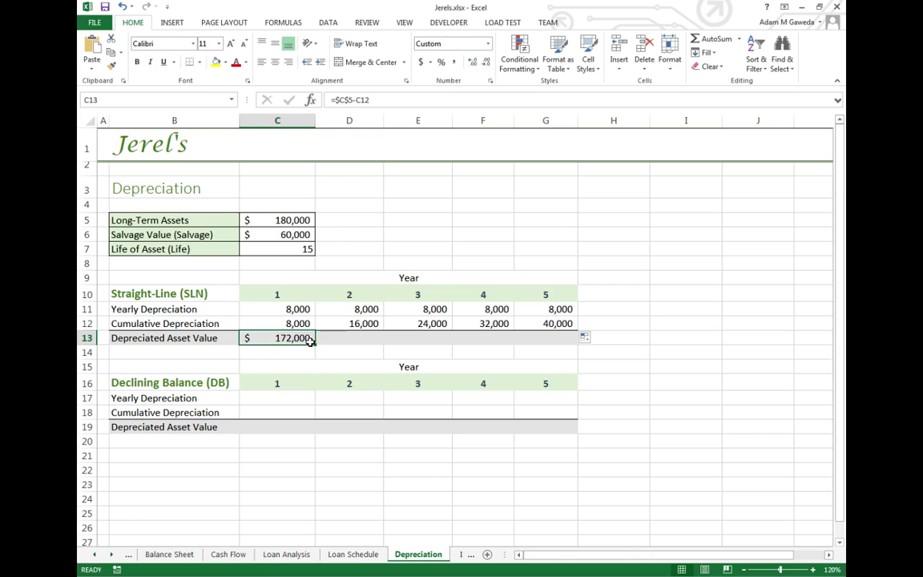
left_click_drag(315, 346, 567, 351)
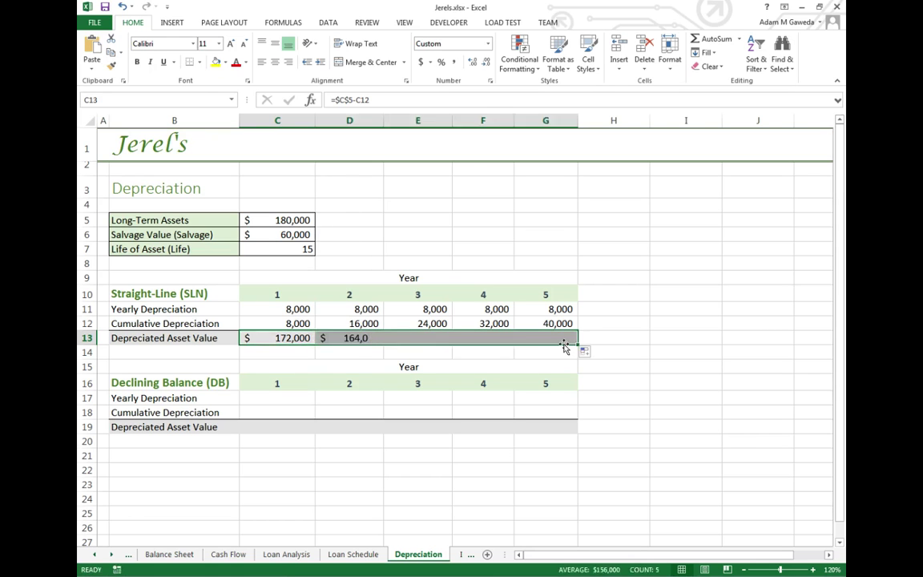
left_click(624, 299)
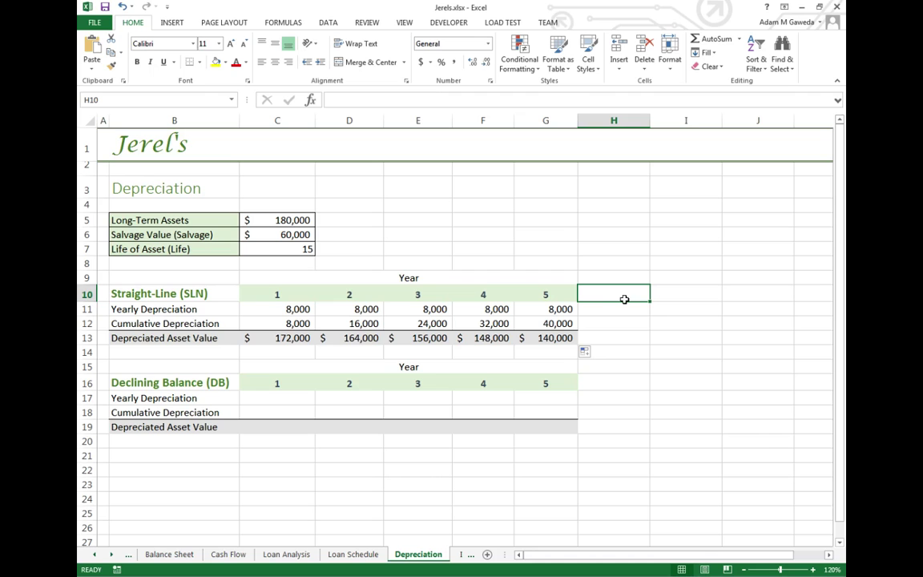
left_click(268, 222)
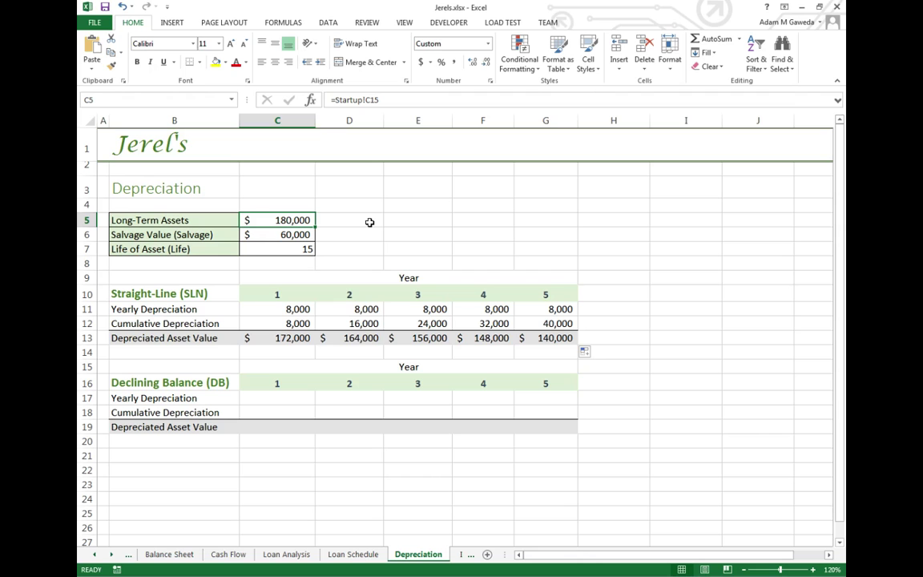
left_click(571, 339)
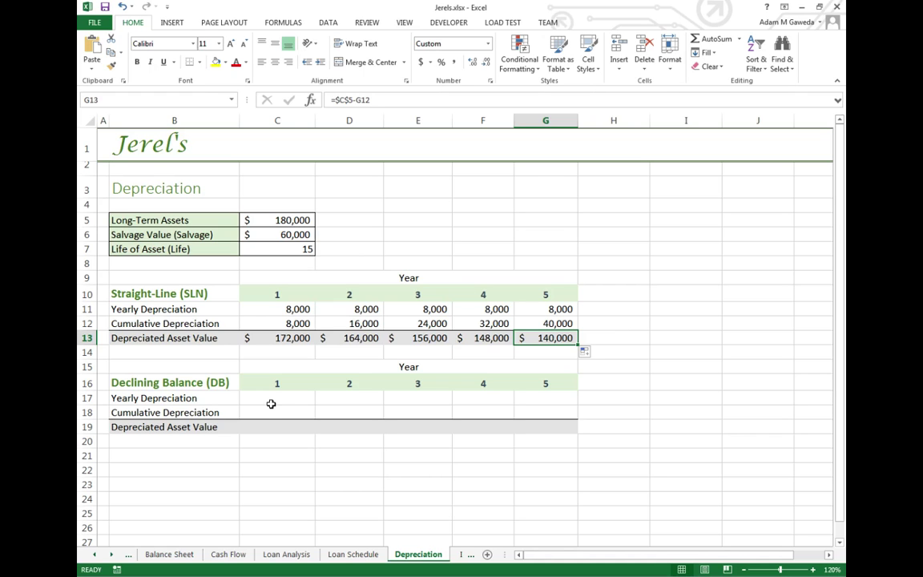
left_click(289, 310)
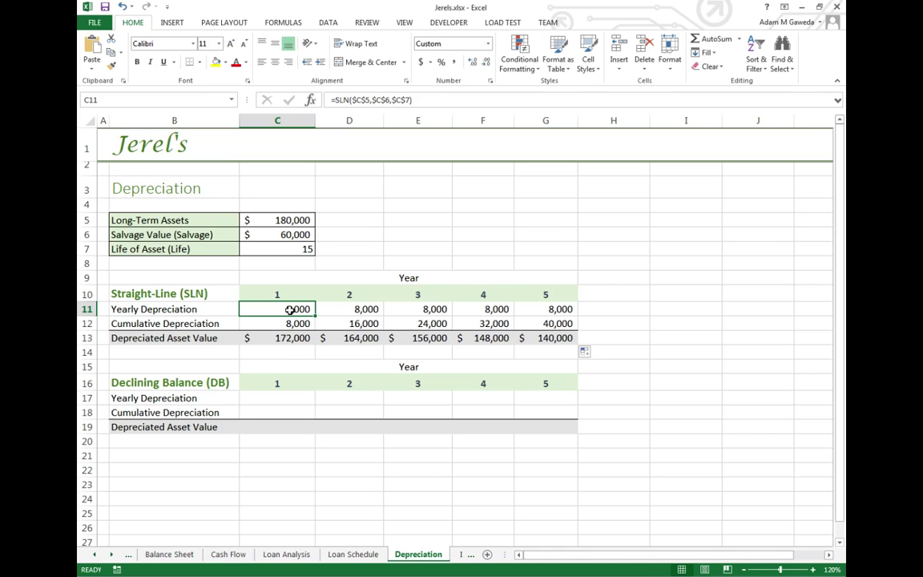
left_click(263, 395)
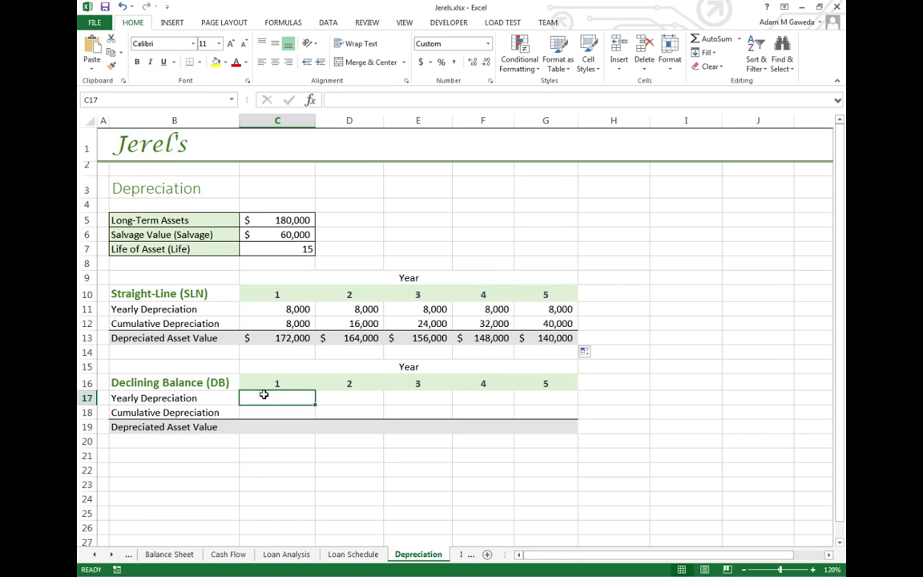
- Type =DB(C5,C6,C7,C16) in C17 for year 1 declining-balance depreciation
type("=DB")
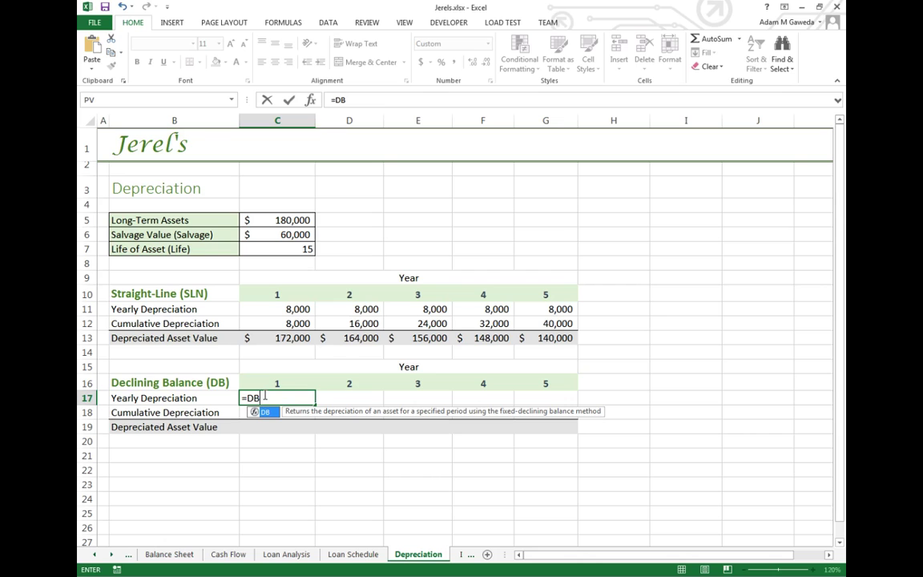
type("(")
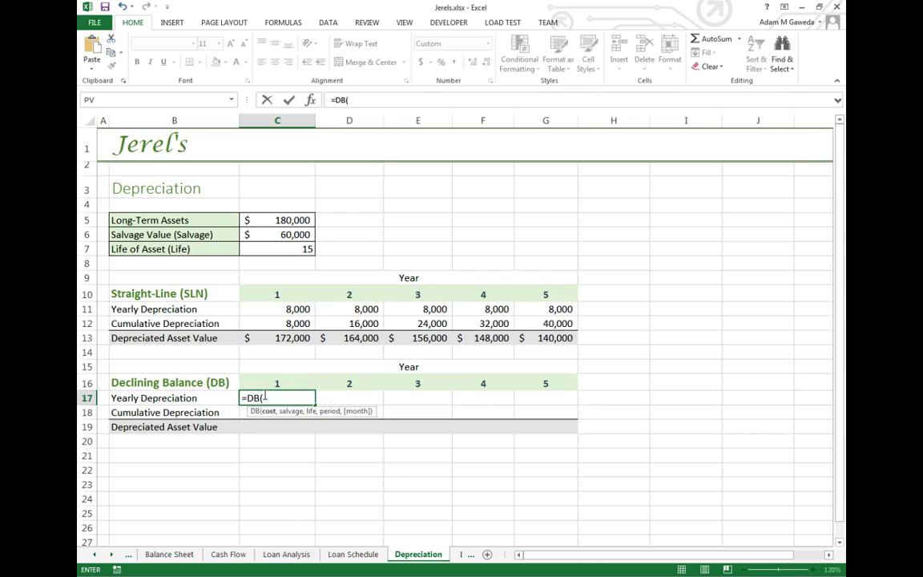
left_click(305, 219)
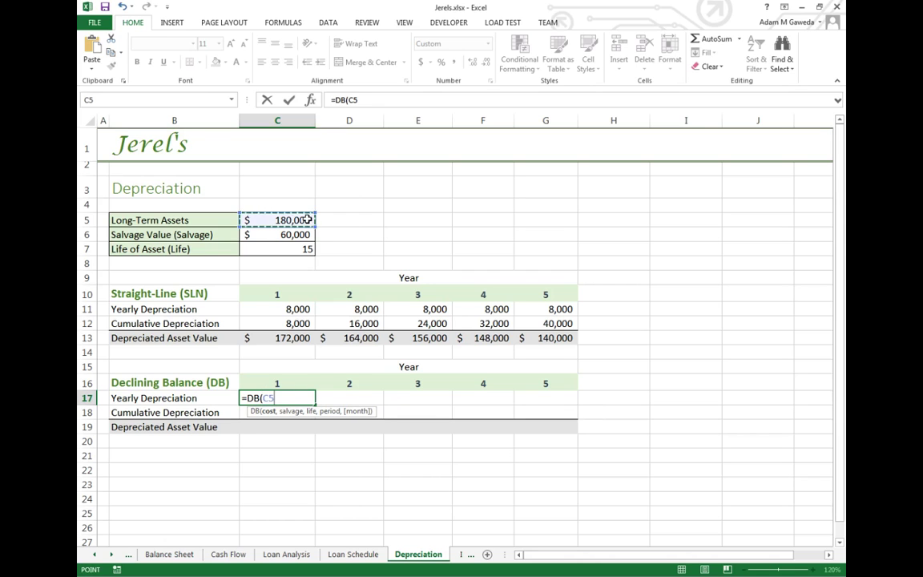
type(",")
left_click(299, 234)
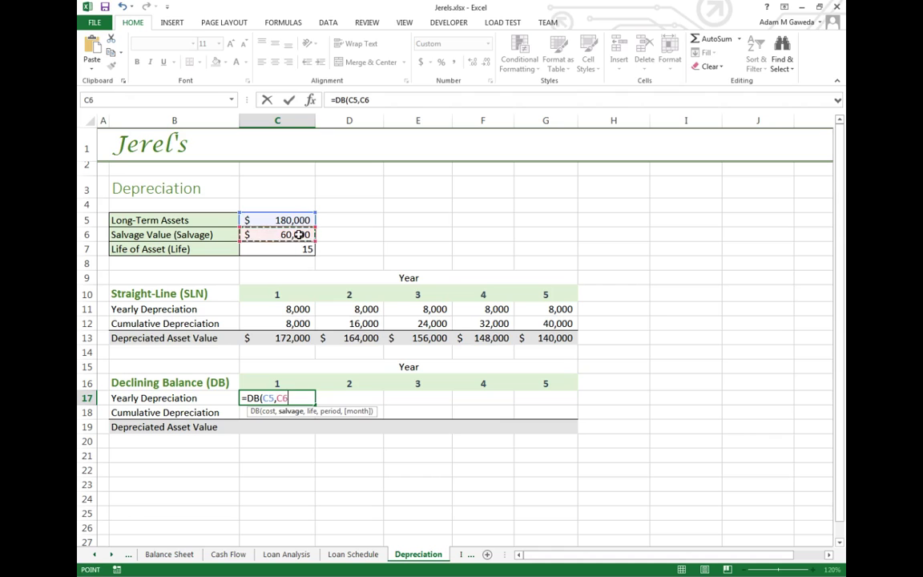
type(",")
left_click(289, 249)
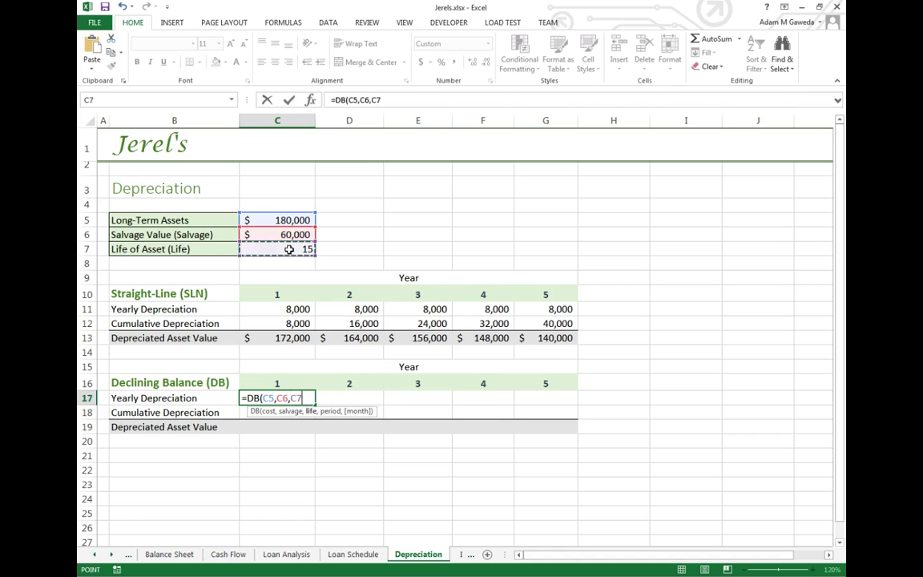
type(",")
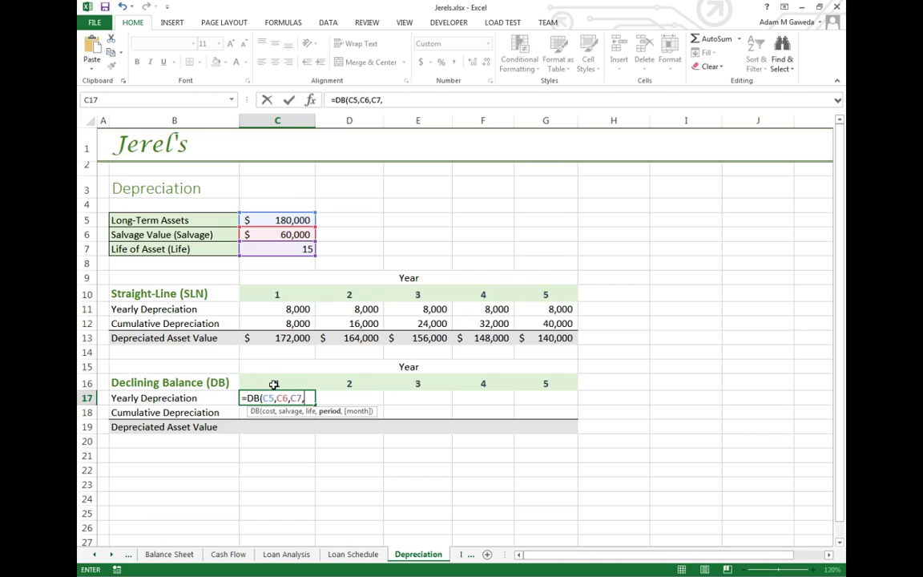
left_click(274, 384)
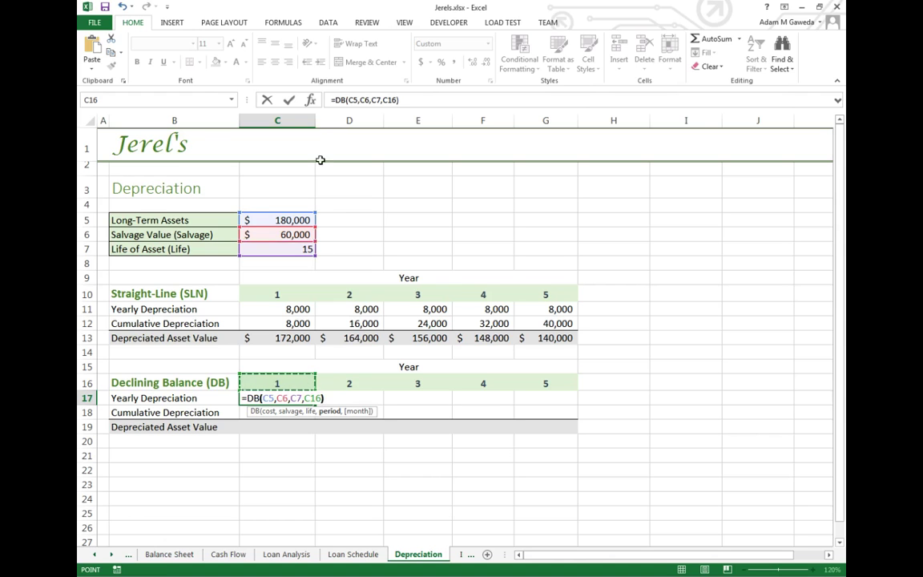
type(")")
- Make the cost, salvage and life references absolute and fill the DB formula to G17
left_click(353, 100)
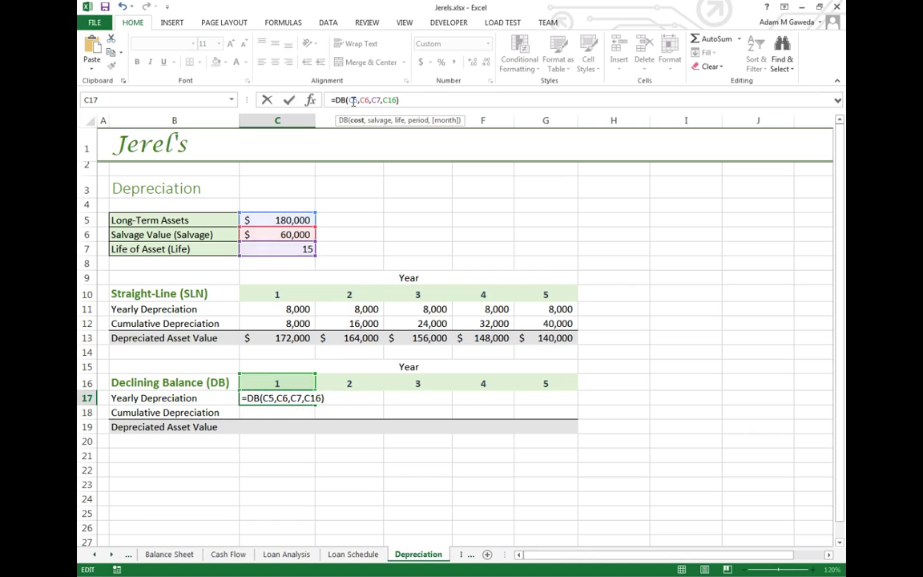
key("F4")
left_click(370, 100)
key("F4")
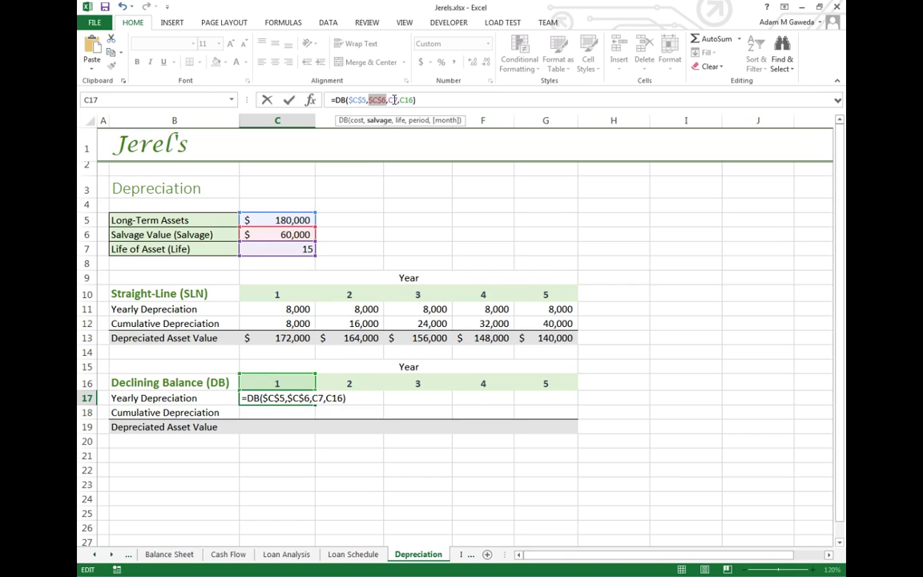
left_click(392, 100)
key("F4")
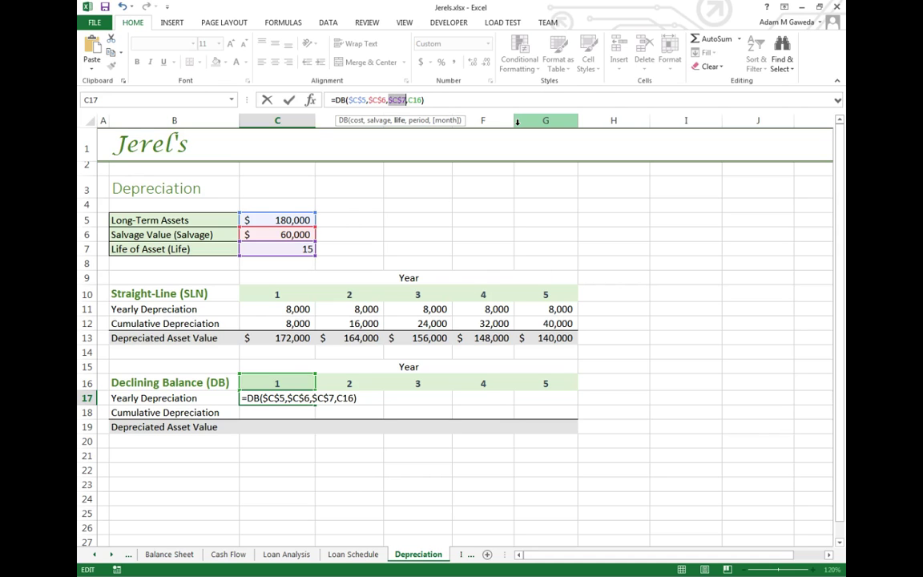
left_click(416, 100)
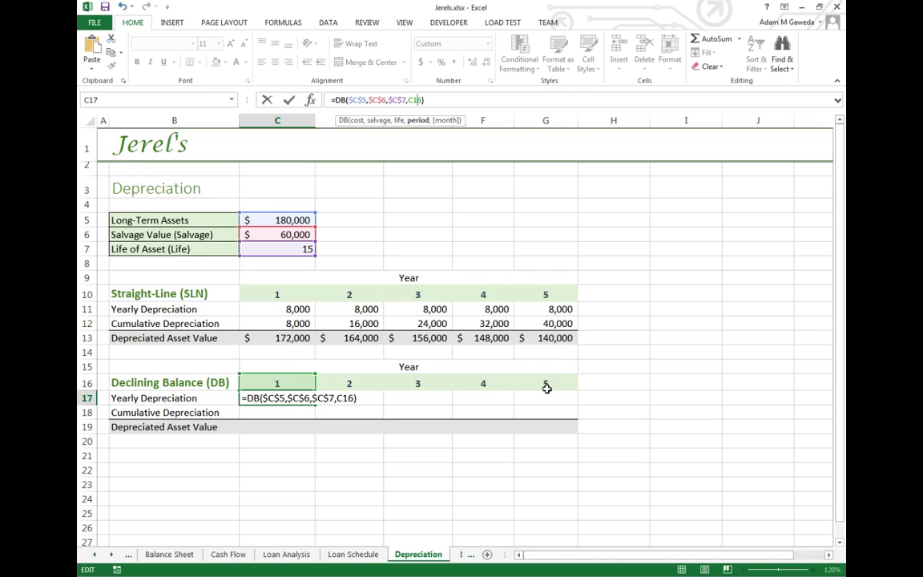
key("Return")
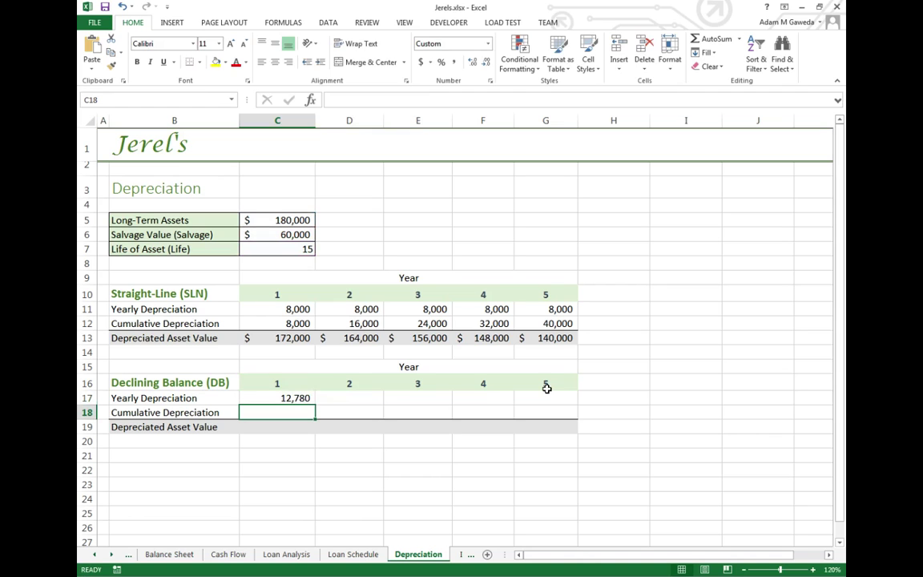
left_click(293, 398)
left_click_drag(315, 405, 563, 405)
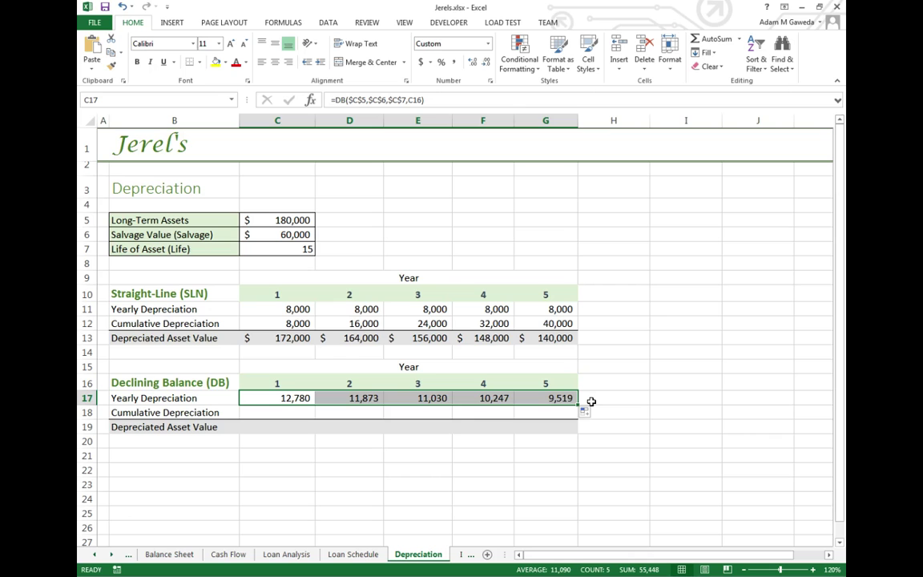
- Set year 1 declining-balance cumulative depreciation in C18 to =C17, showing 12,780
left_click(251, 412)
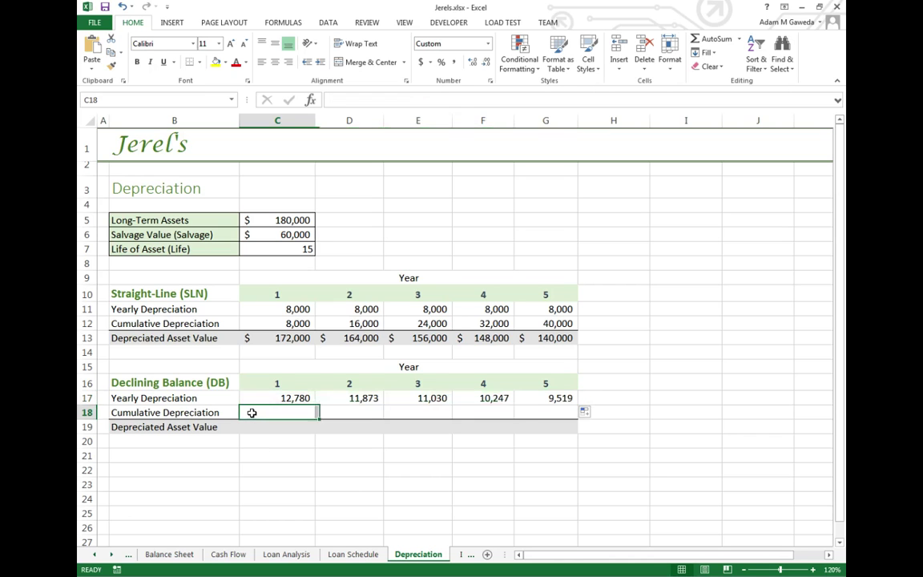
type("=")
key("Up")
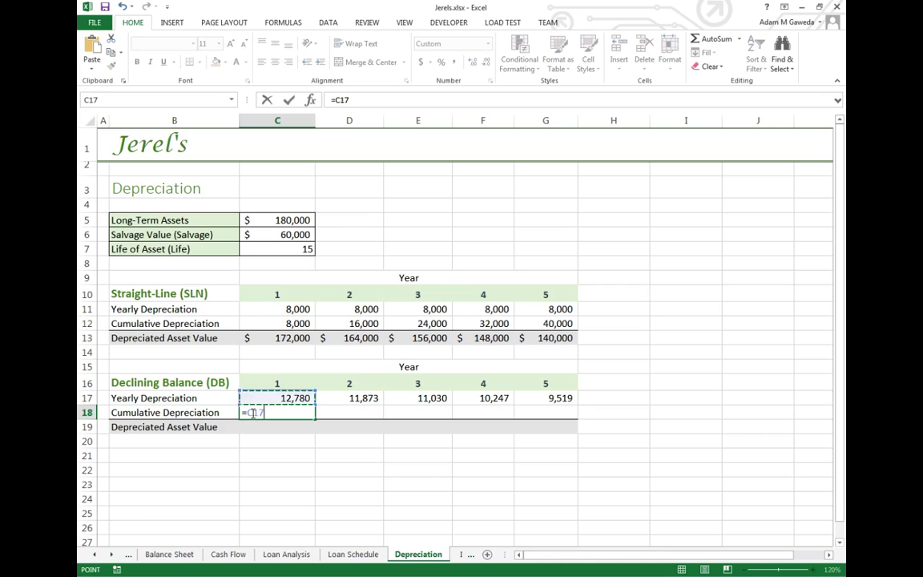
key("Return")
left_click(307, 413)
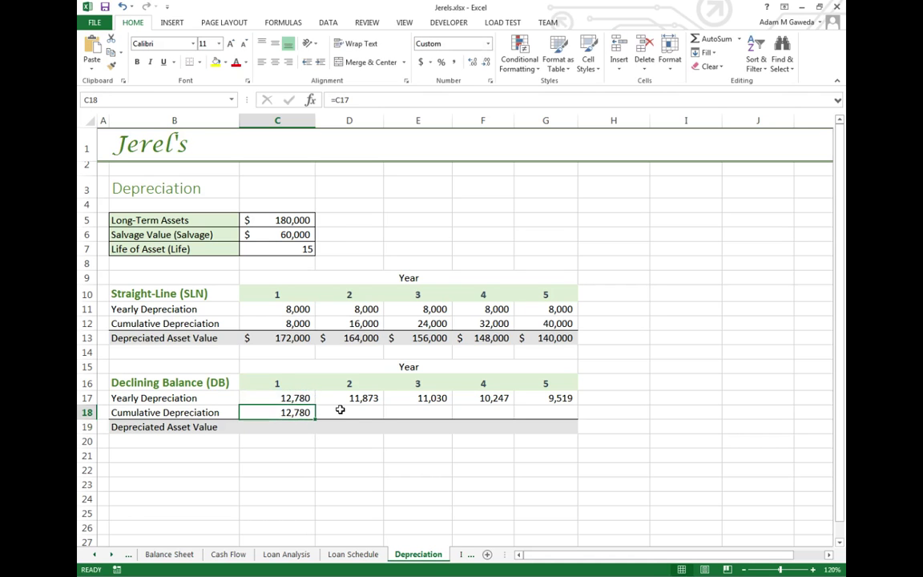
- Enter =C18+D17 in D18 and fill to G18, reaching 55,448 in year 5
left_click(327, 414)
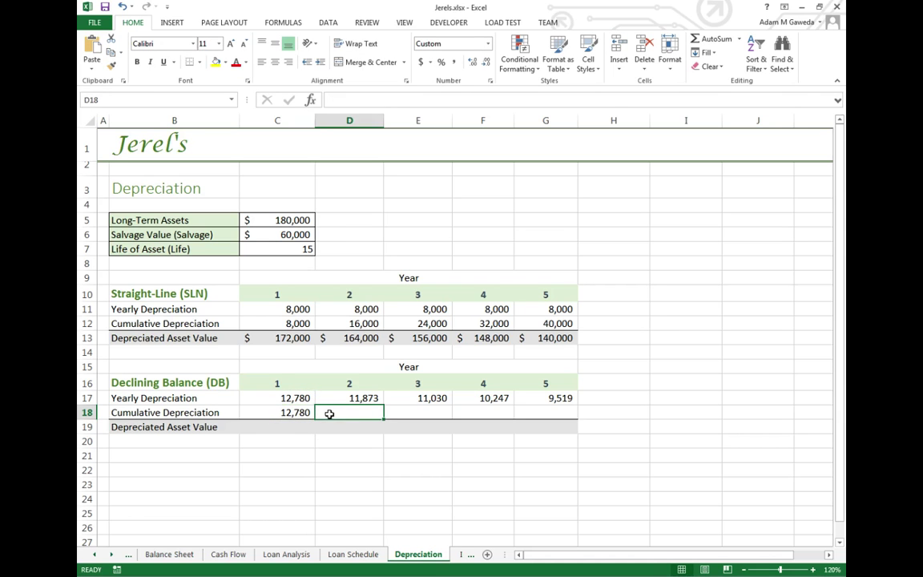
type("=")
left_click(297, 412)
type("+")
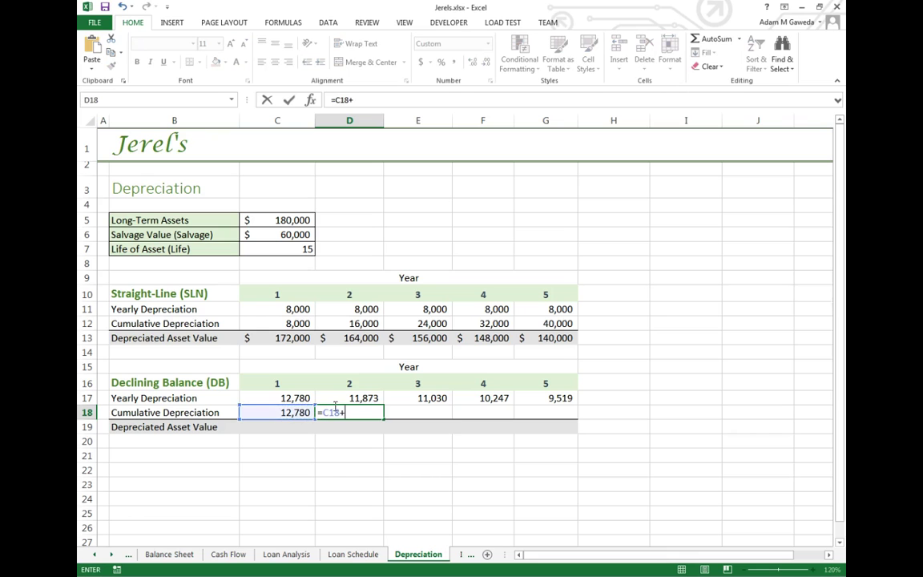
left_click(337, 400)
key("Return")
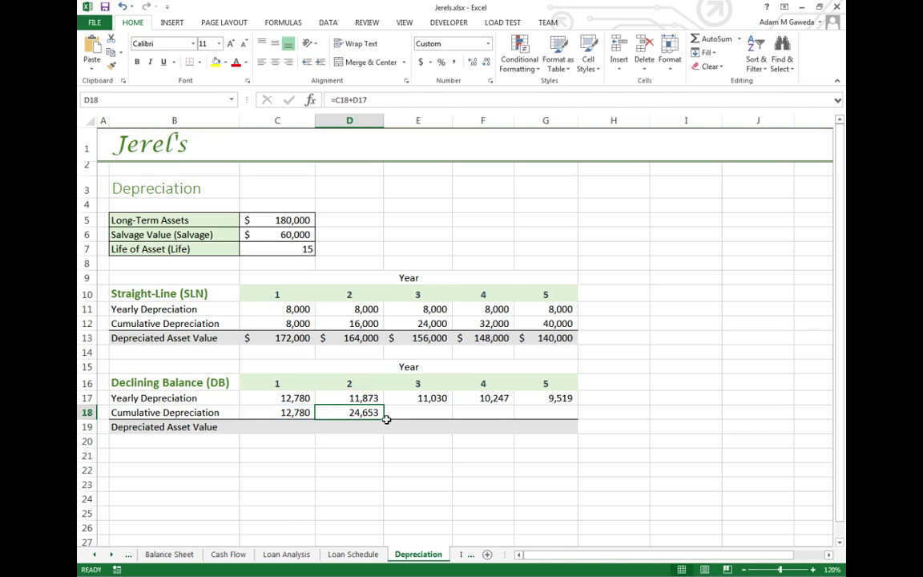
left_click_drag(384, 419, 572, 412)
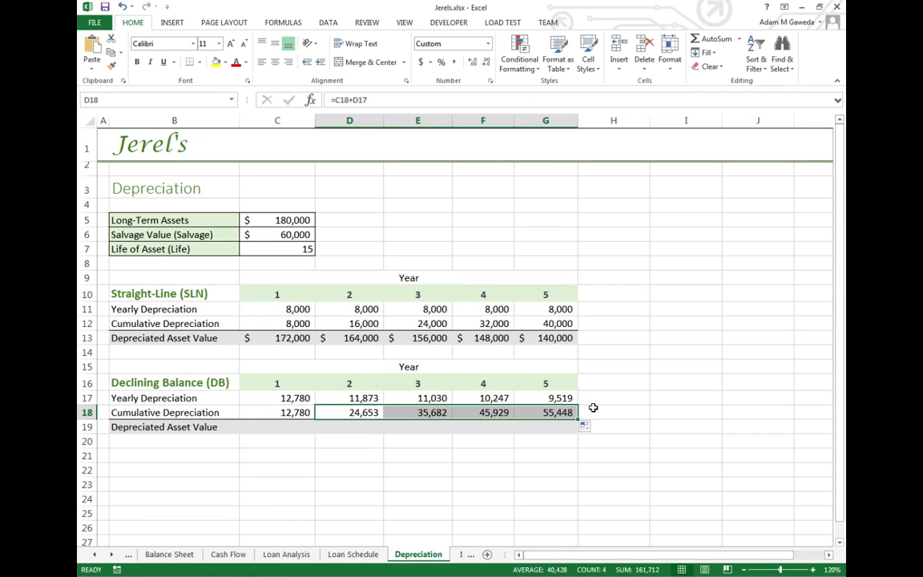
left_click(561, 411)
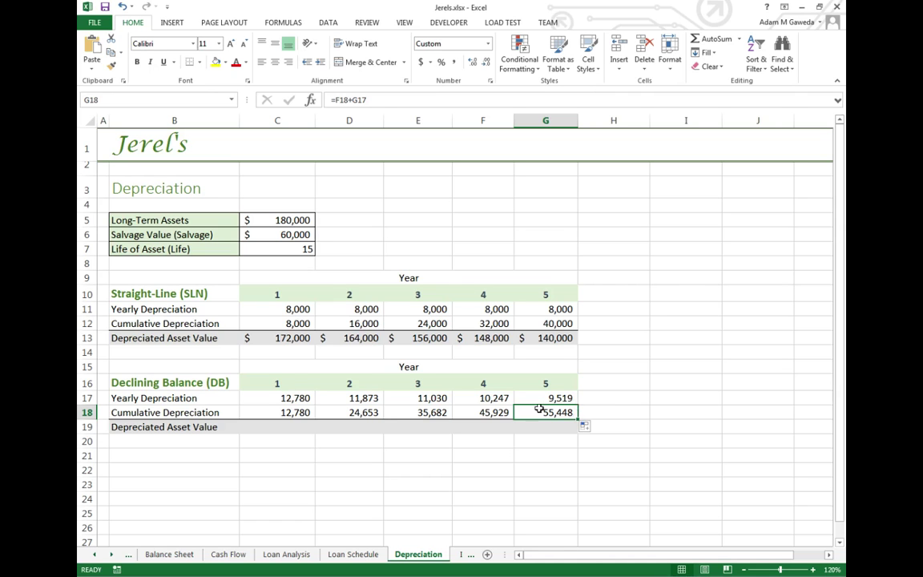
- Enter =$C$5-C18 in C19 and fill to G19, giving $167,220 down to $124,552
left_click(287, 426)
type("=")
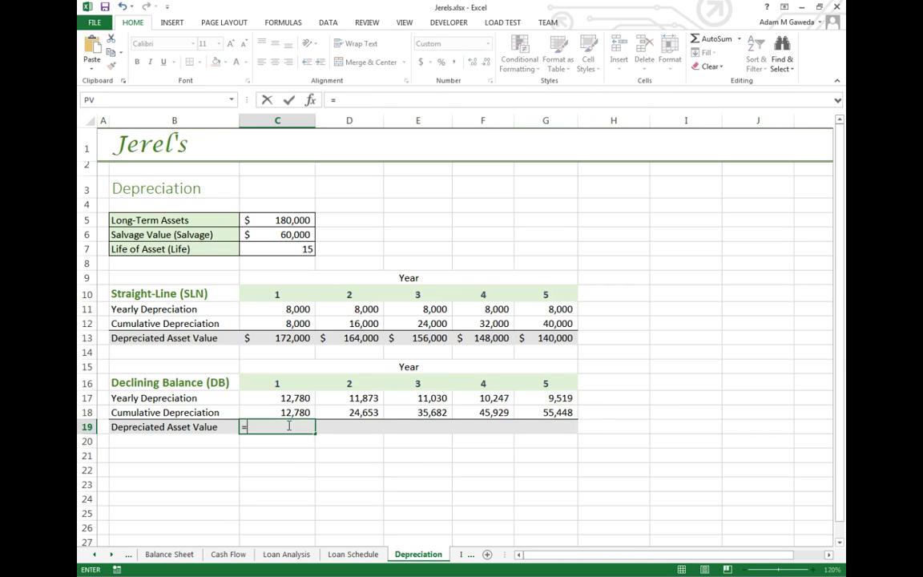
left_click(288, 220)
type("-")
left_click(290, 412)
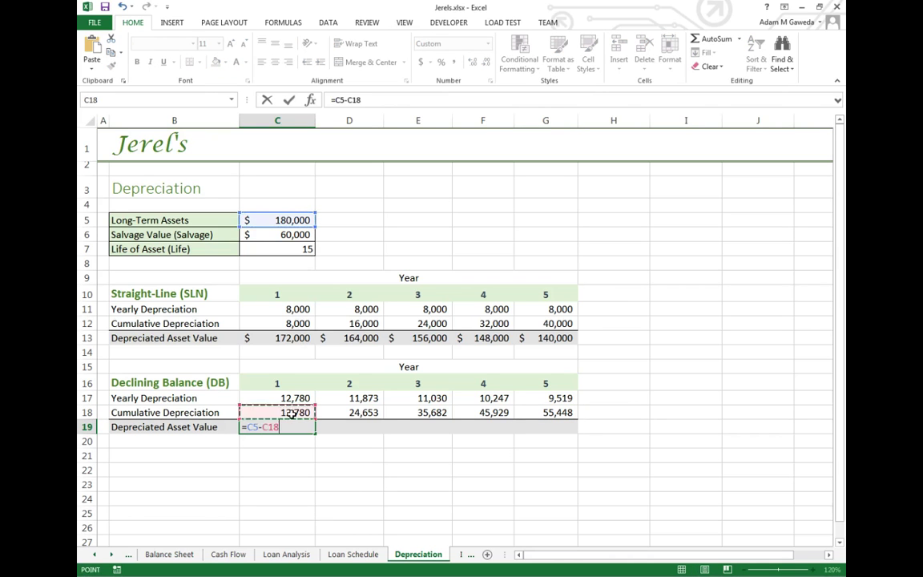
left_click(243, 427)
key("F4")
key("Return")
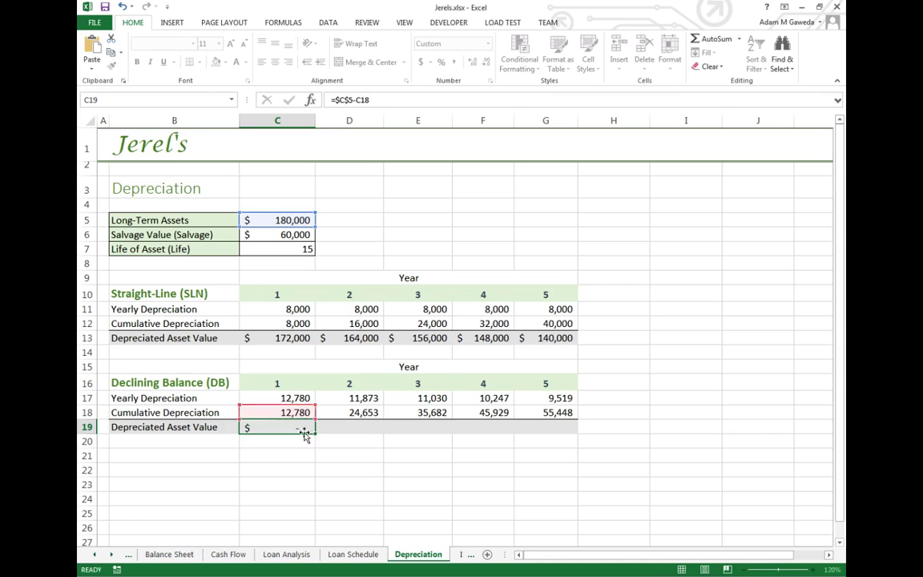
left_click(310, 429)
left_click_drag(315, 433, 575, 433)
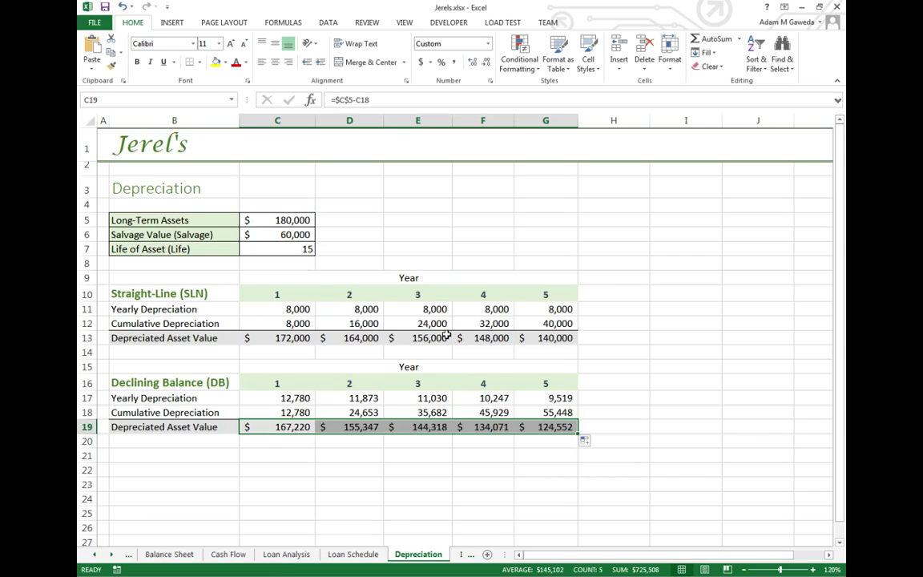